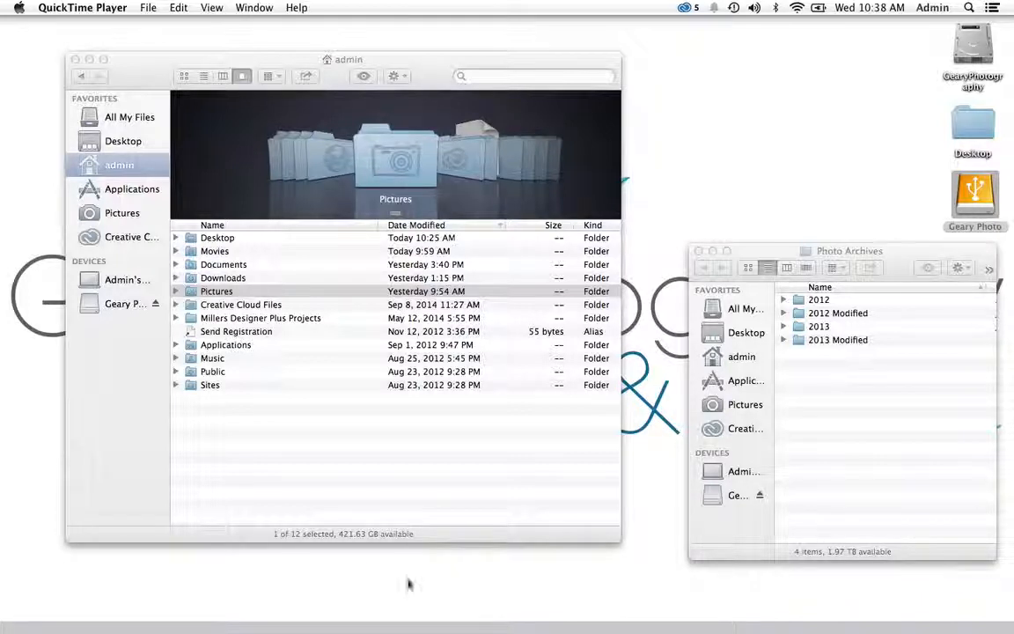
Launch Lightroom 5 and expand the catalog's 2014 folder to list its dated shoot subfolders.
mouse_move(3, 375)
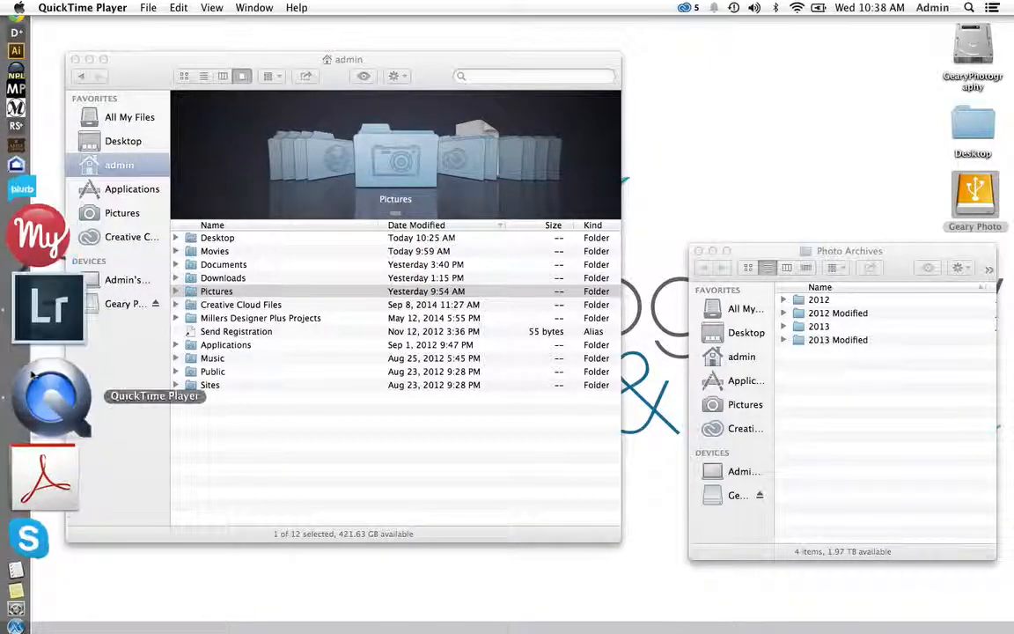
click(36, 366)
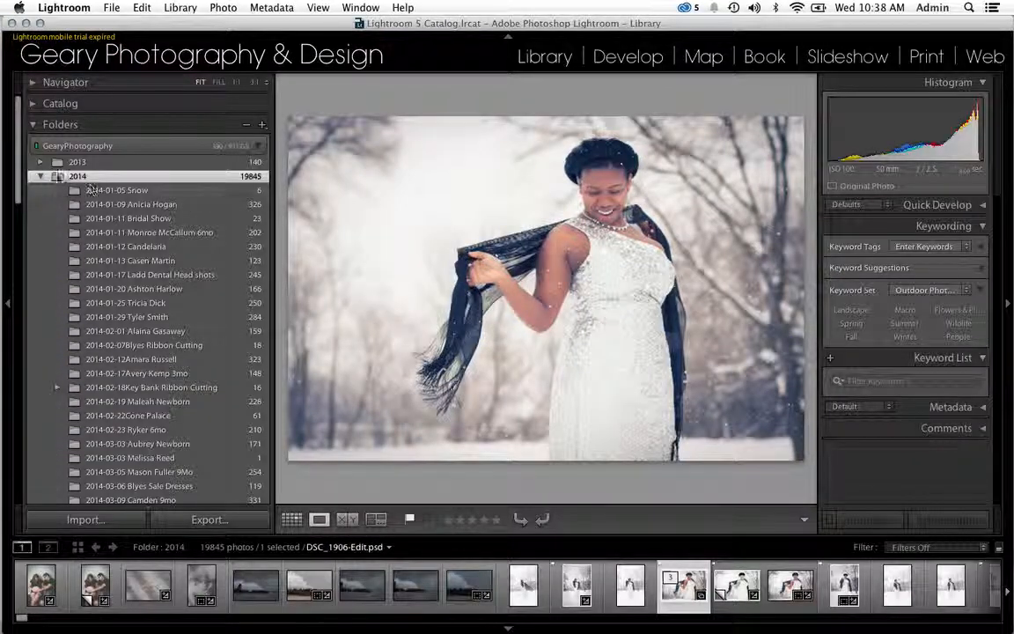
click(40, 176)
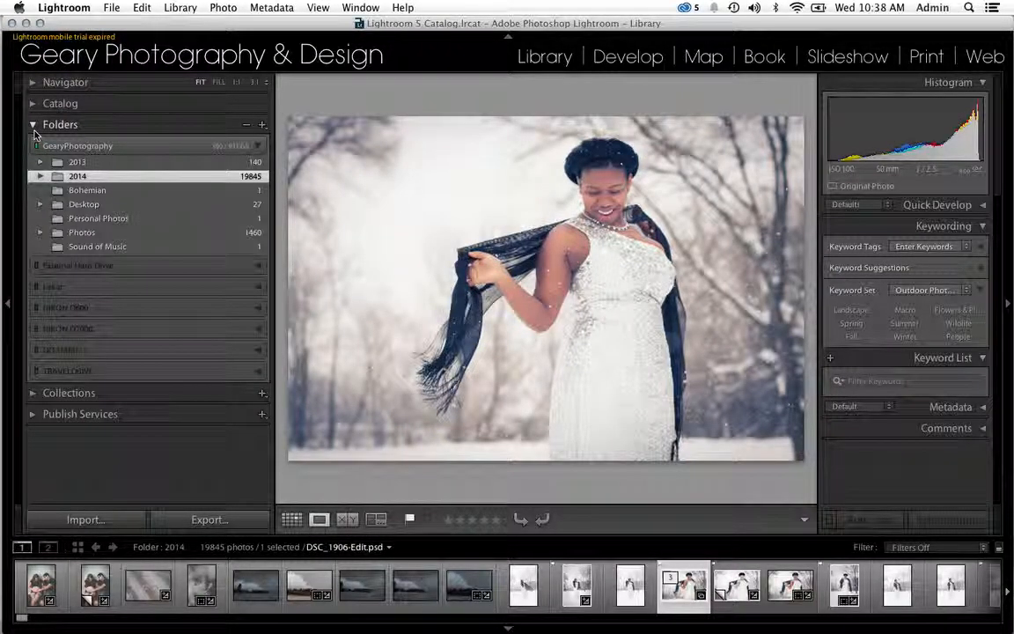
click(34, 126)
click(34, 128)
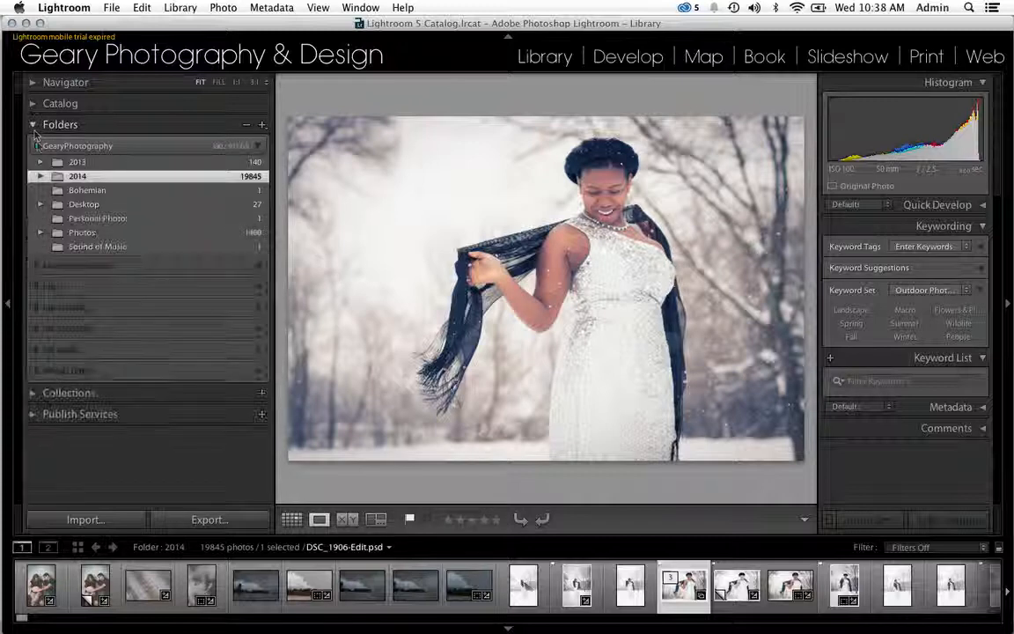
click(40, 176)
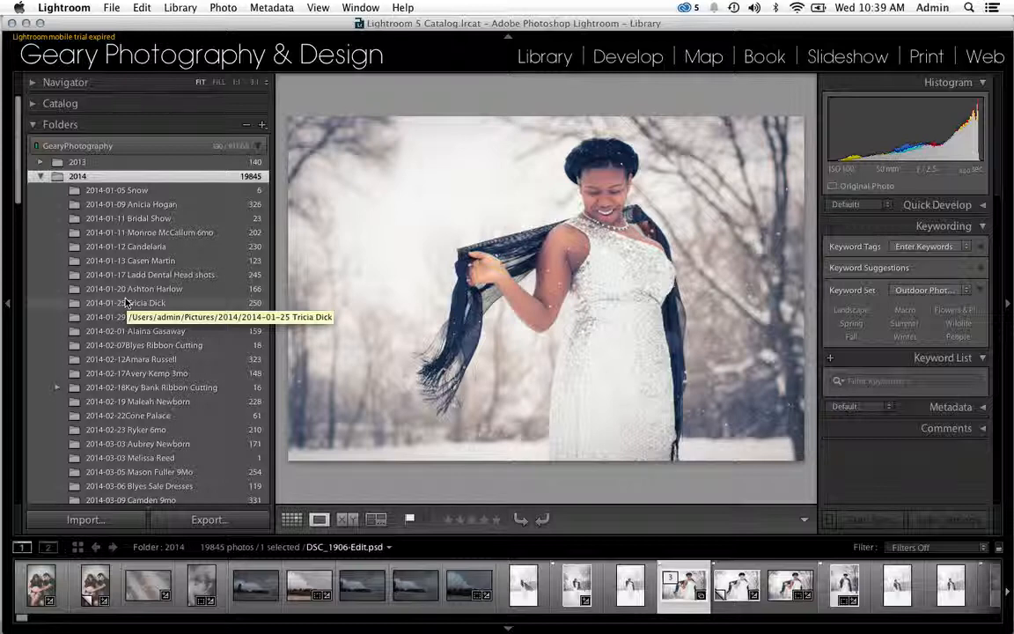
Scroll through the 2014 shoot folders and select 2014-03-11 to show its photos.
scroll(126, 302, down, 5)
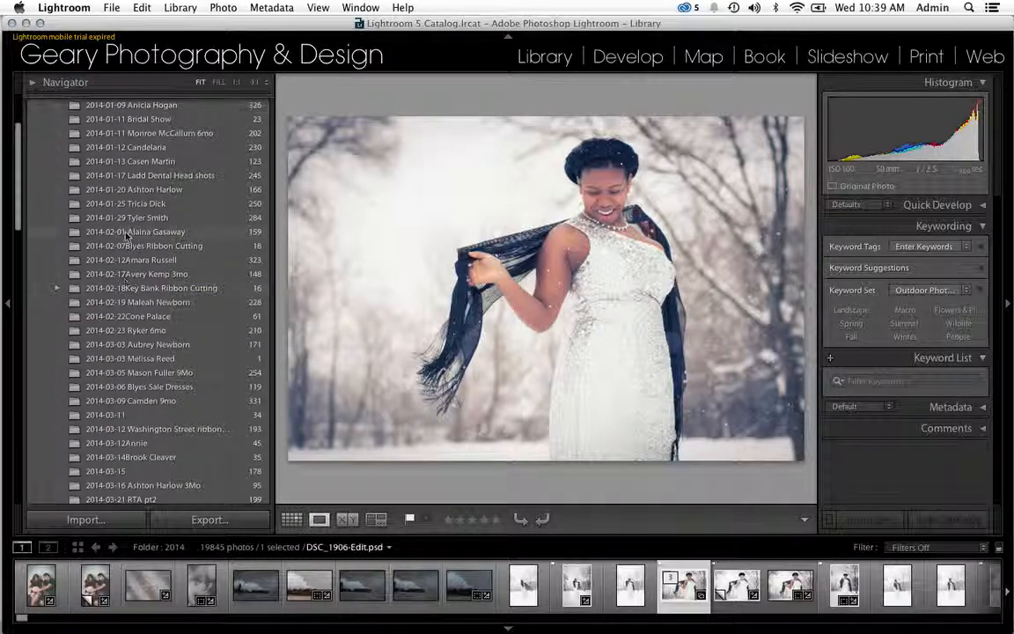
scroll(126, 235, up, 5)
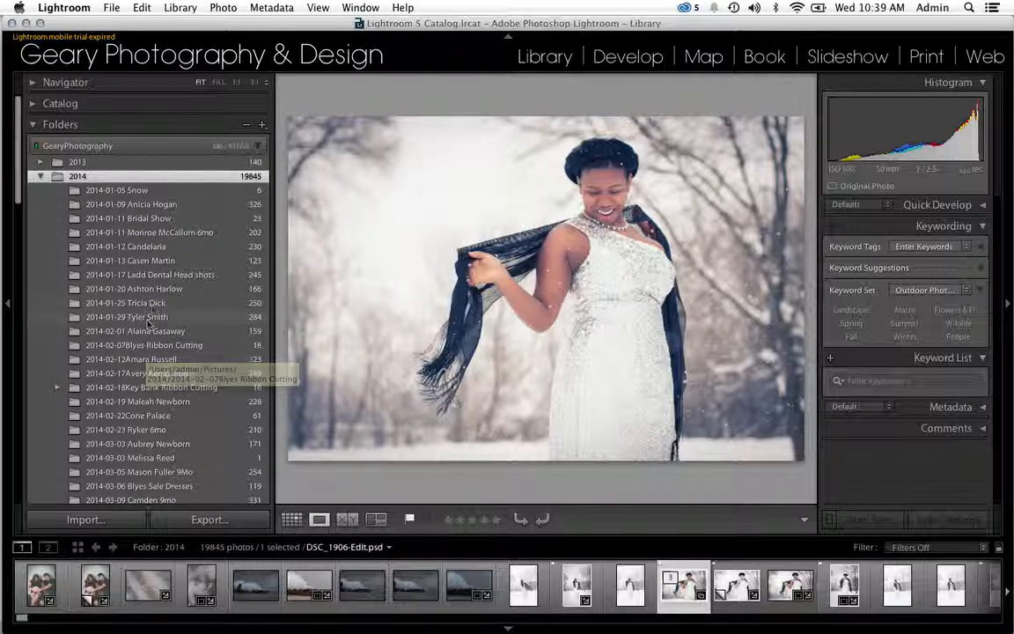
scroll(152, 307, down, 4)
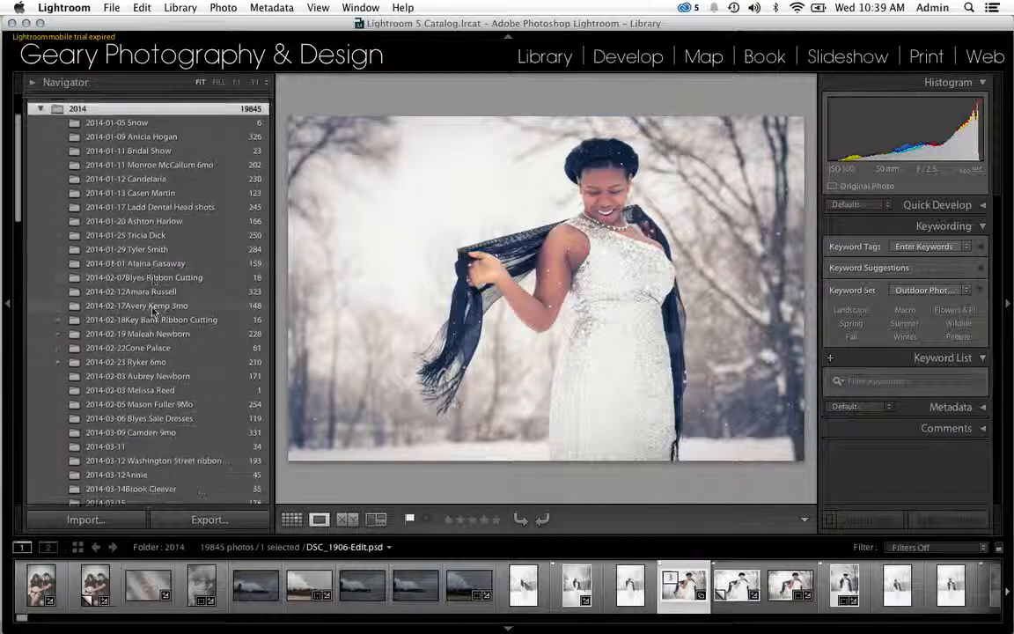
scroll(152, 309, down, 4)
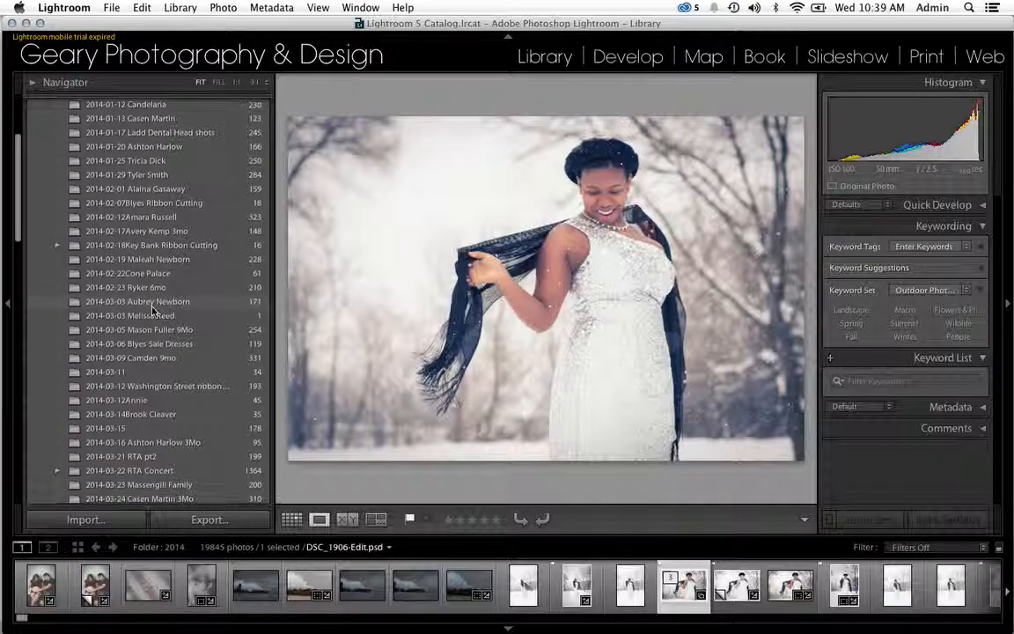
scroll(152, 309, down, 3)
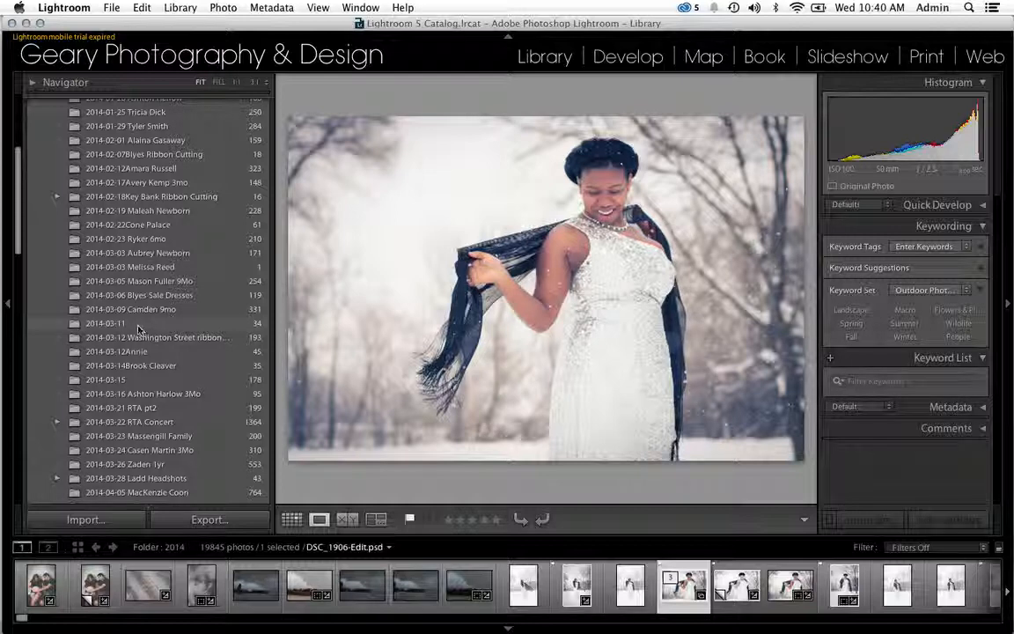
click(139, 326)
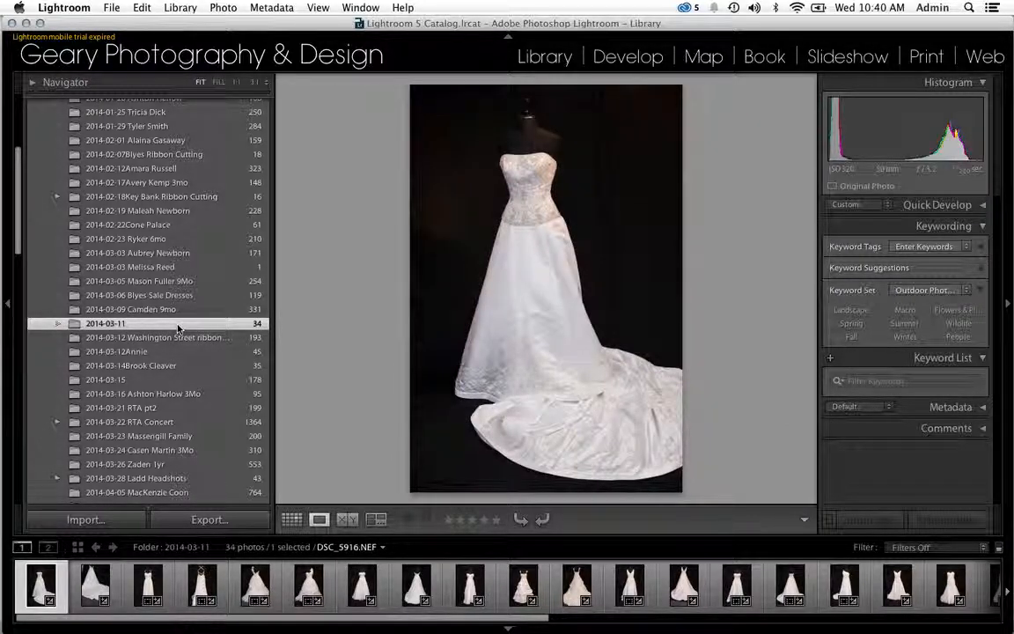
Rename folder 2014-03-11 to '2014-03-11 wedding dress shoot'.
right_click(178, 328)
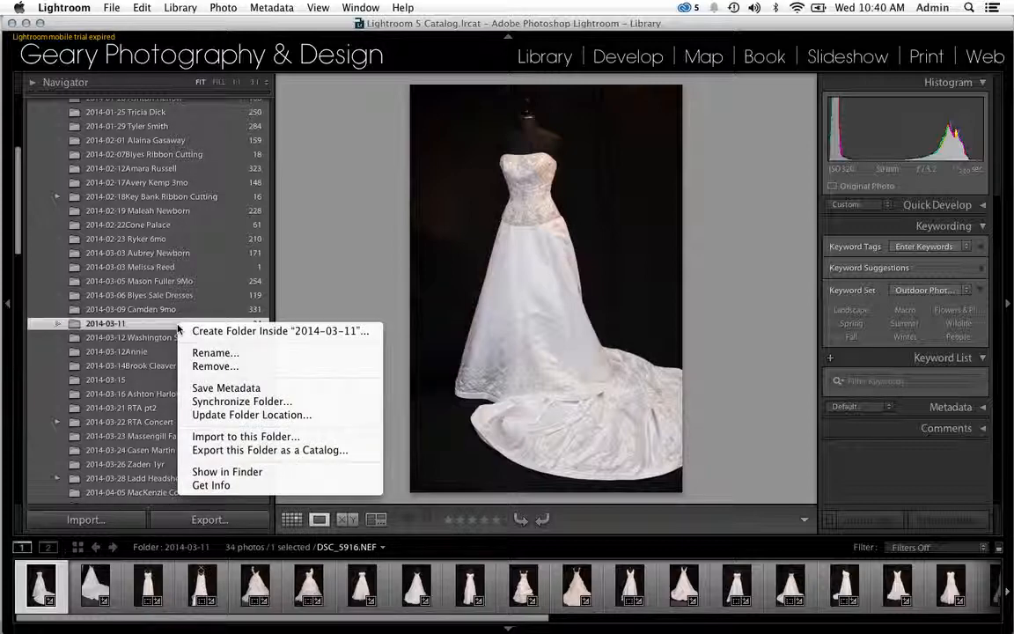
click(200, 354)
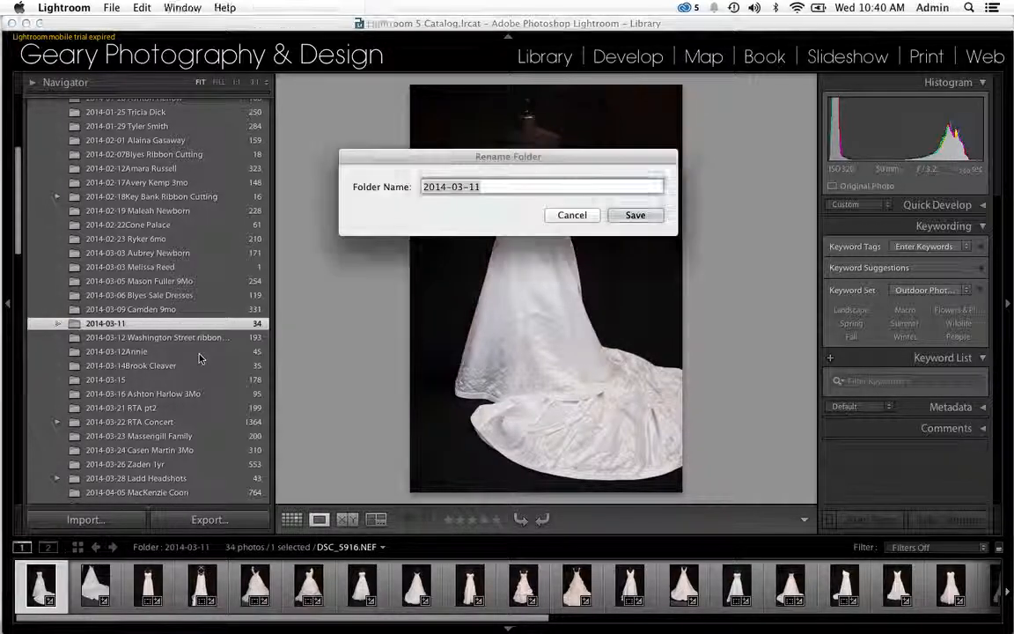
key(Right)
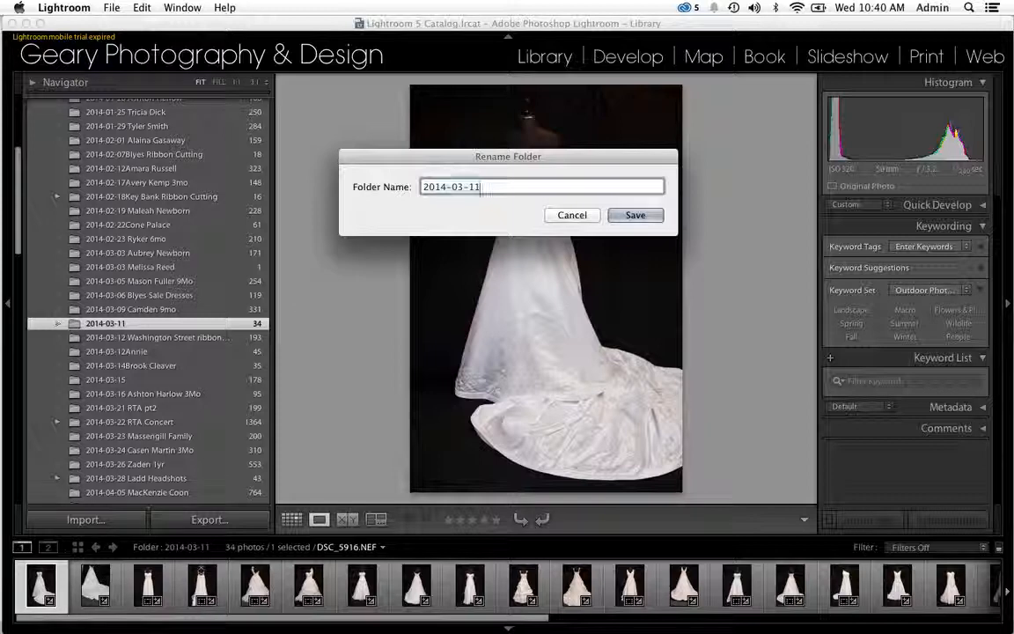
text(wedding dres)
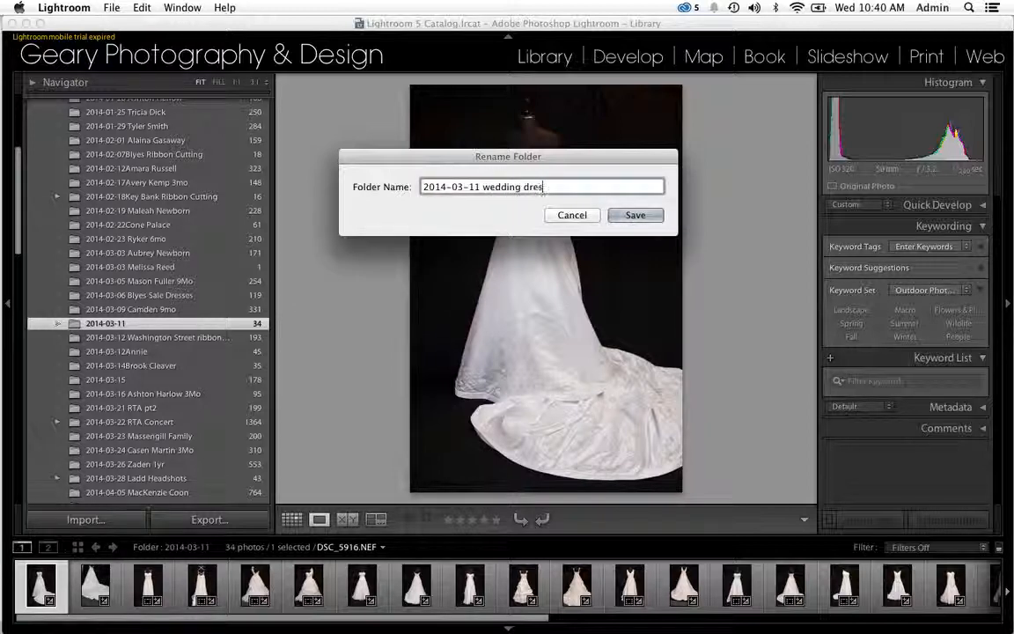
text(s shoot)
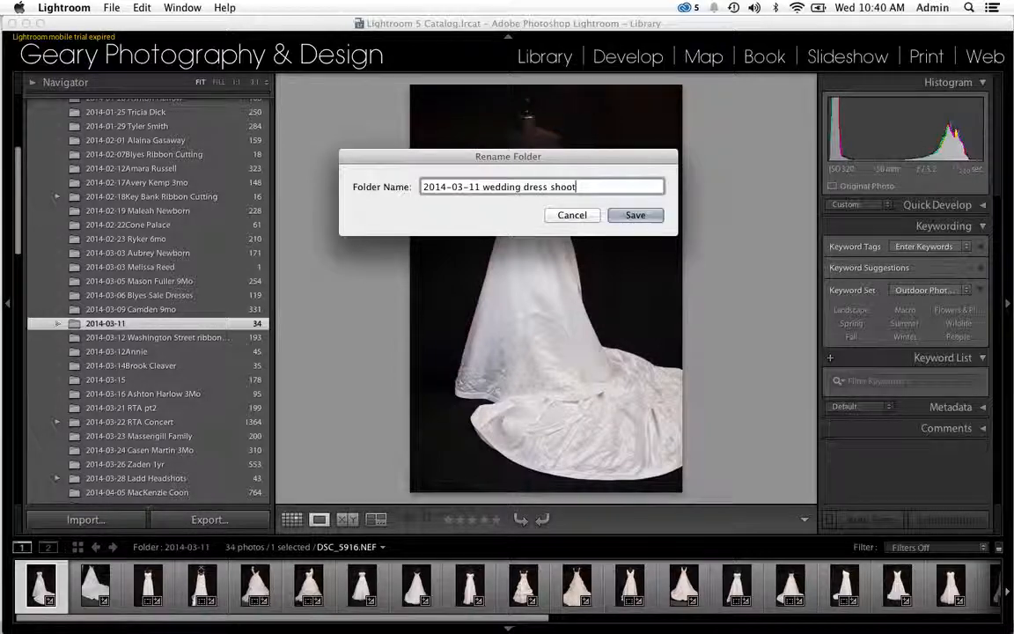
key(Return)
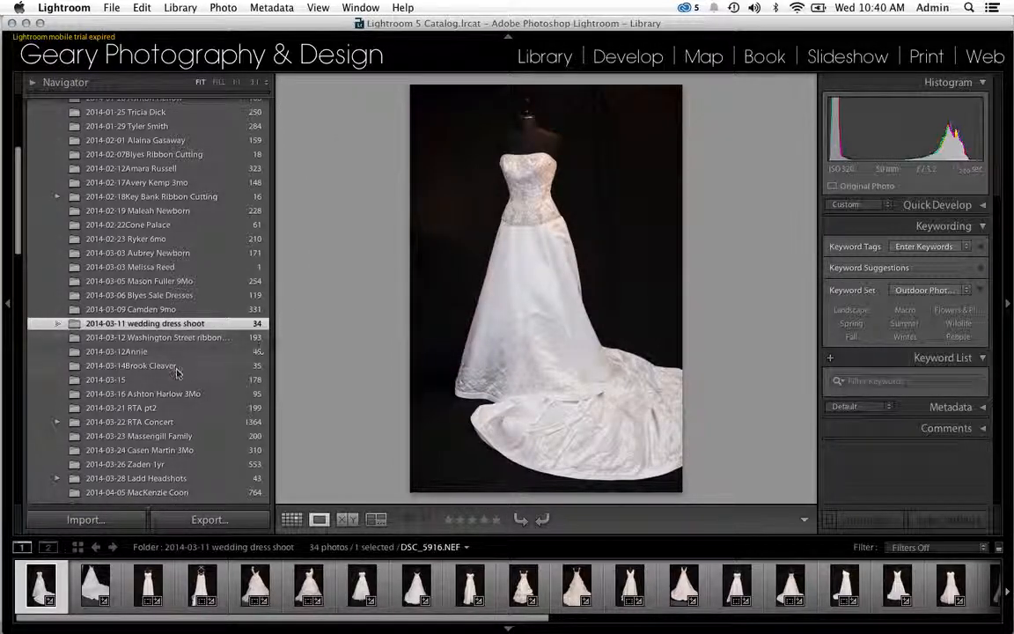
Rename folder 2014-03-15 by appending the client's surname and 'engagement'.
click(174, 381)
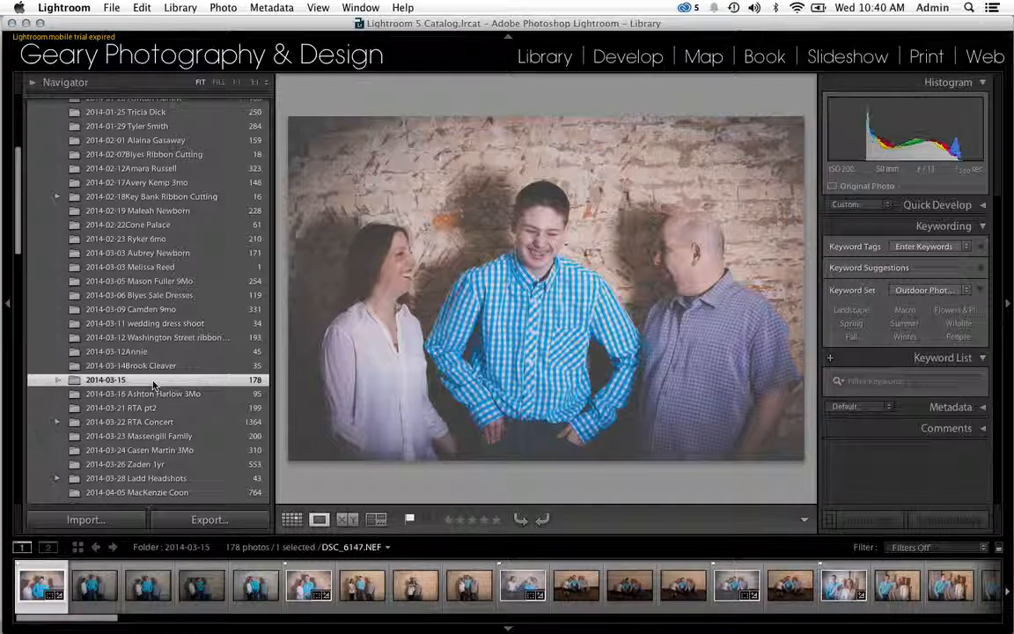
right_click(154, 384)
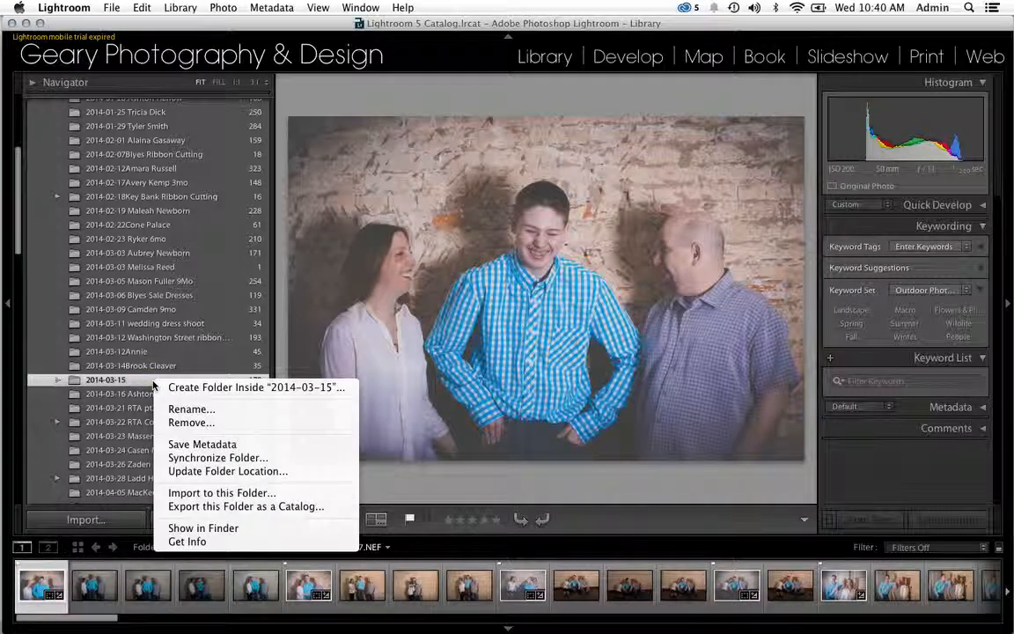
click(175, 411)
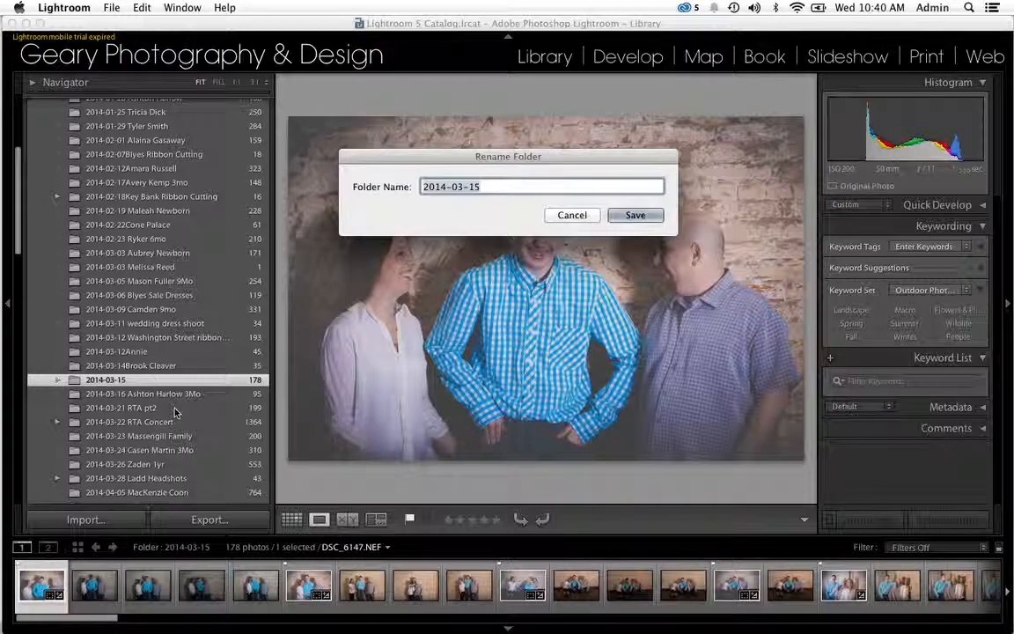
text(coo)
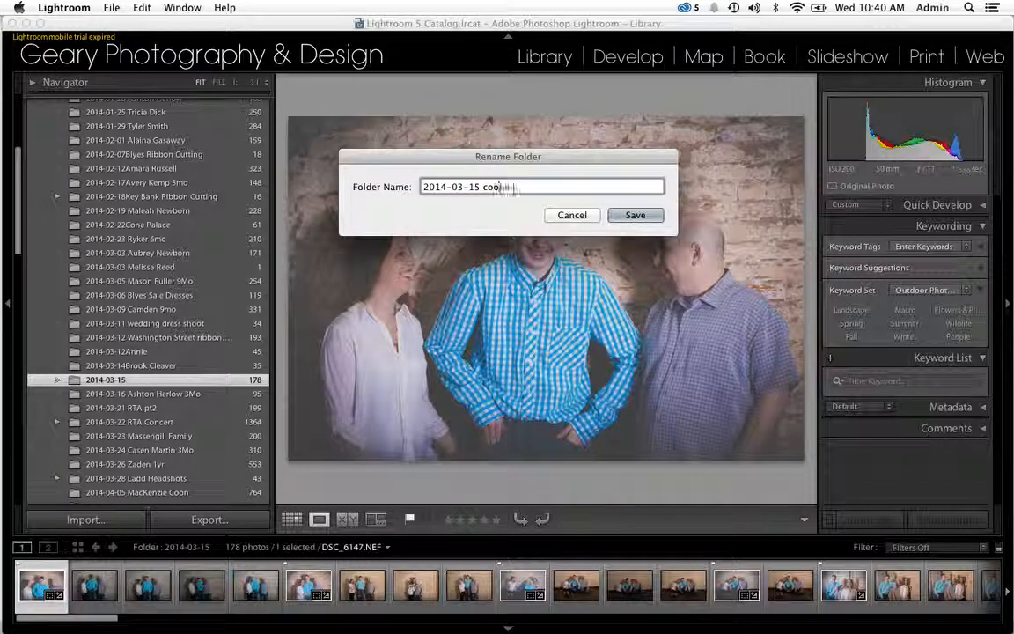
text(per engagemet)
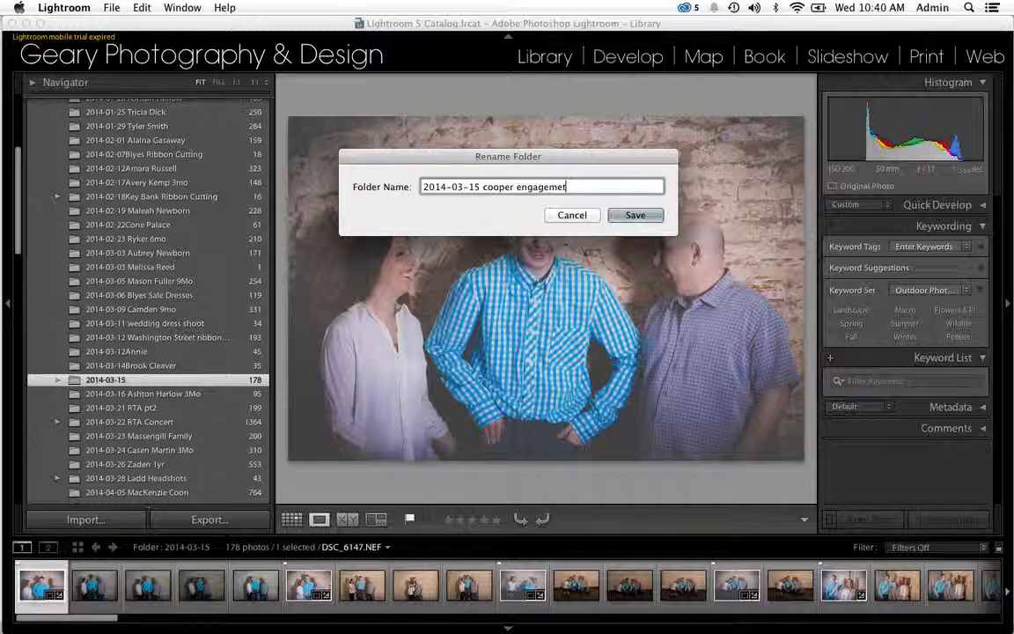
key(BackSpace)
key(BackSpace)
text(ent)
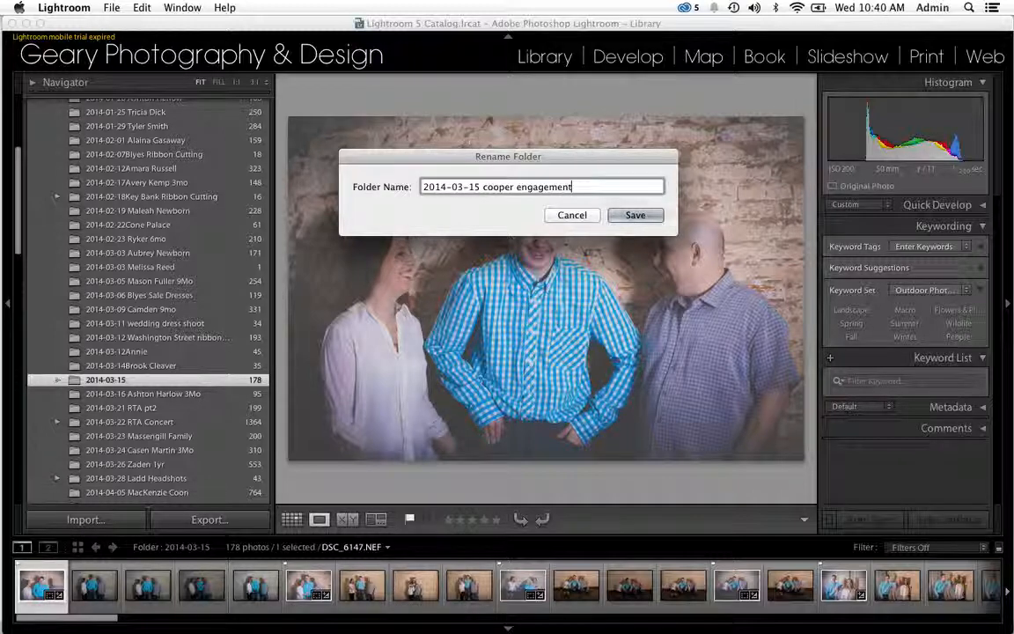
key(Return)
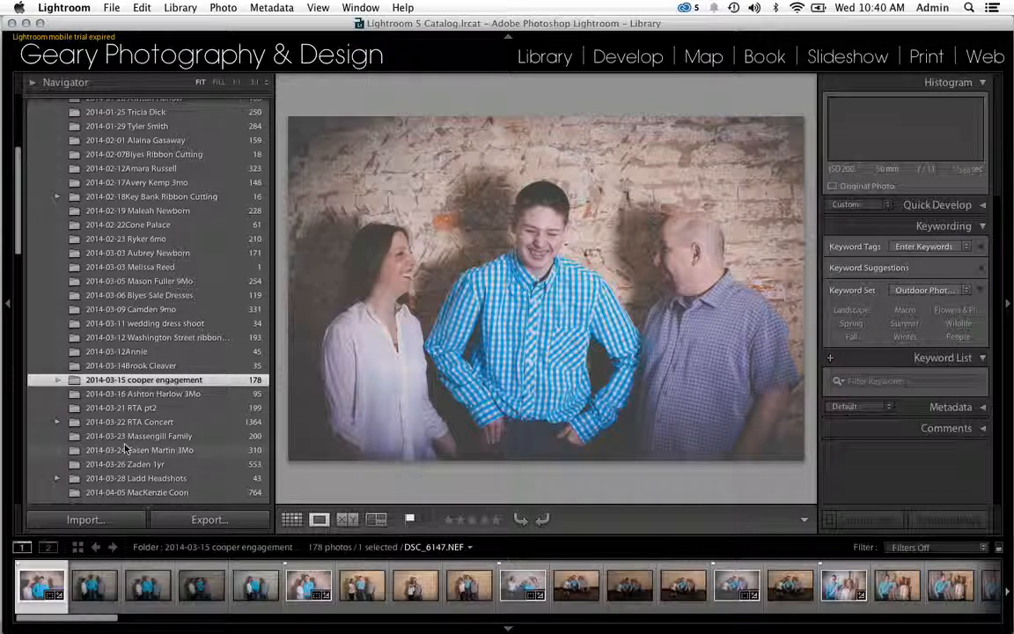
Minimize Lightroom to bring back the Finder windows.
scroll(124, 447, down, 3)
scroll(125, 376, up, 2)
scroll(125, 374, up, 5)
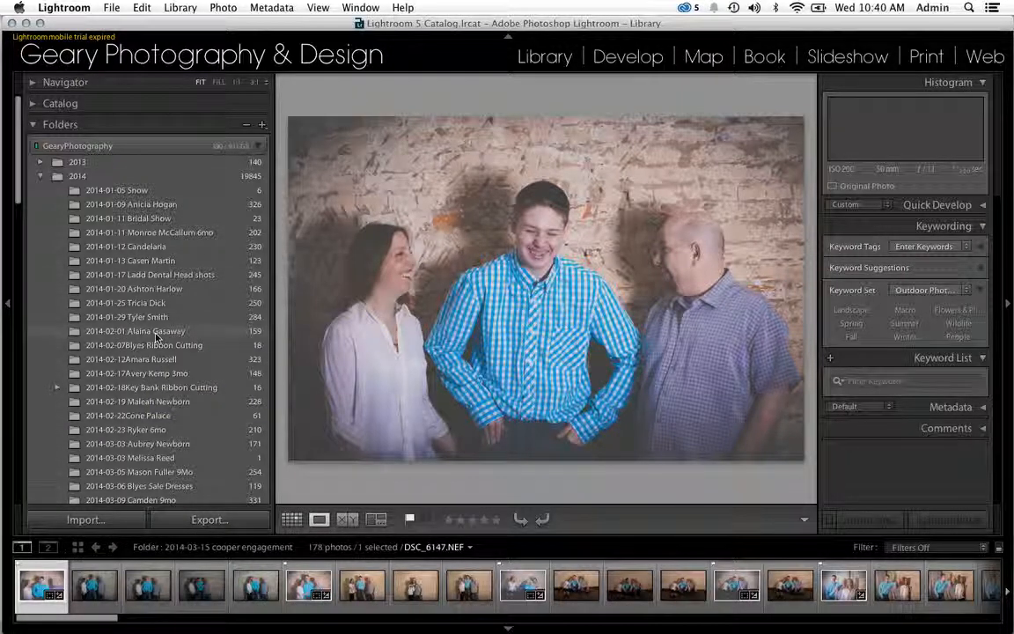
click(25, 23)
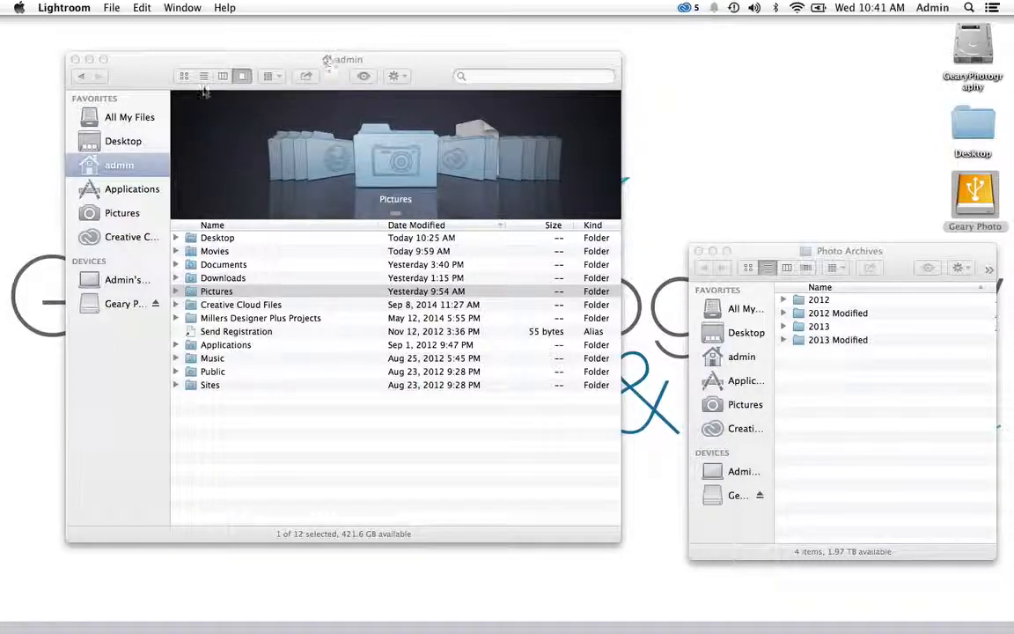
Open Pictures, then open the 2014 shoot folder in its own Finder window.
click(133, 168)
double_click(179, 293)
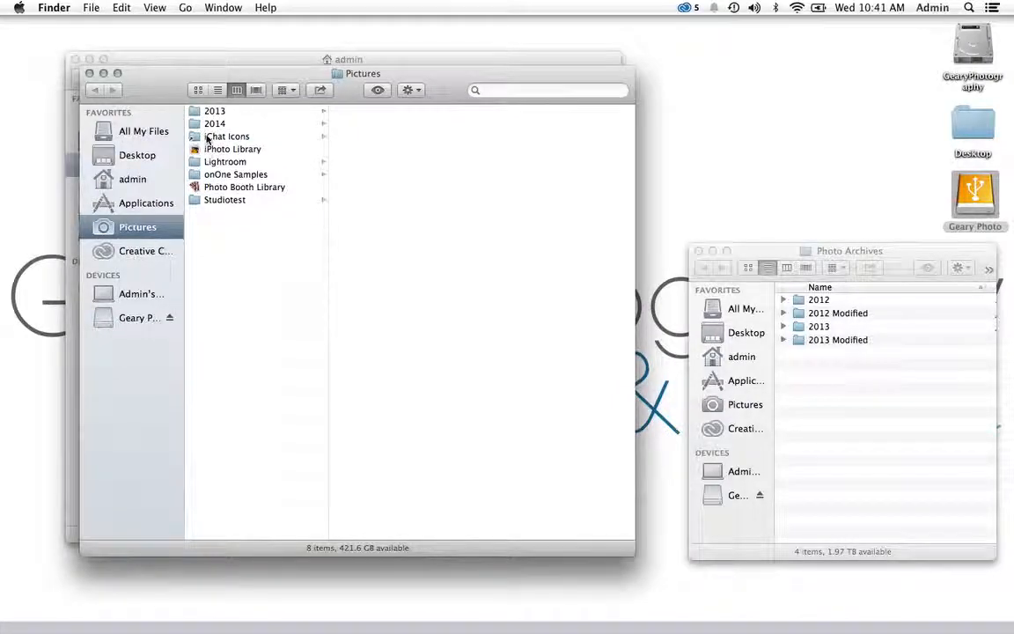
click(197, 129)
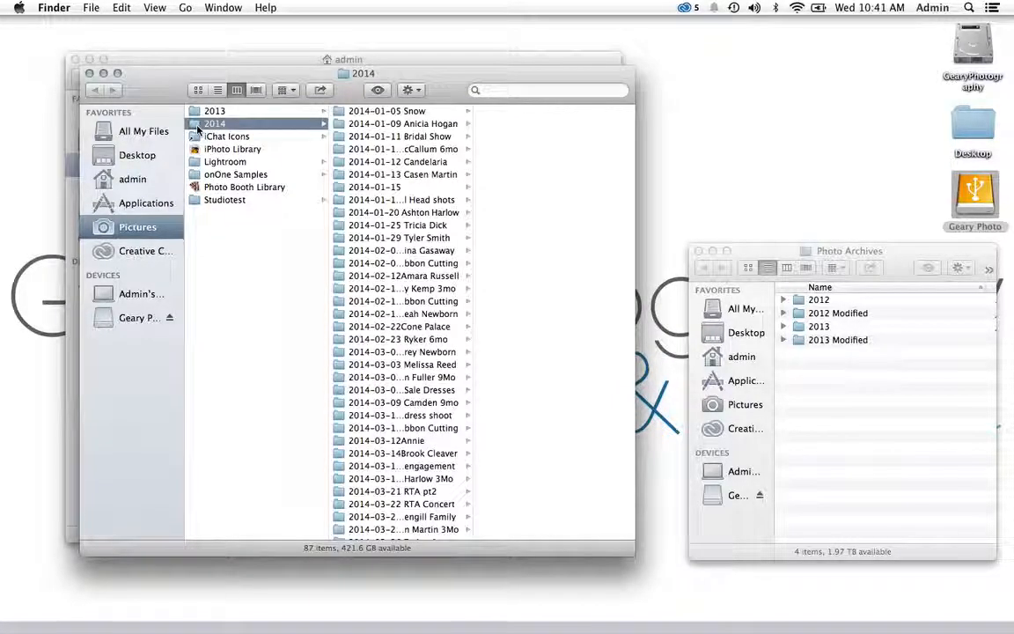
double_click(198, 129)
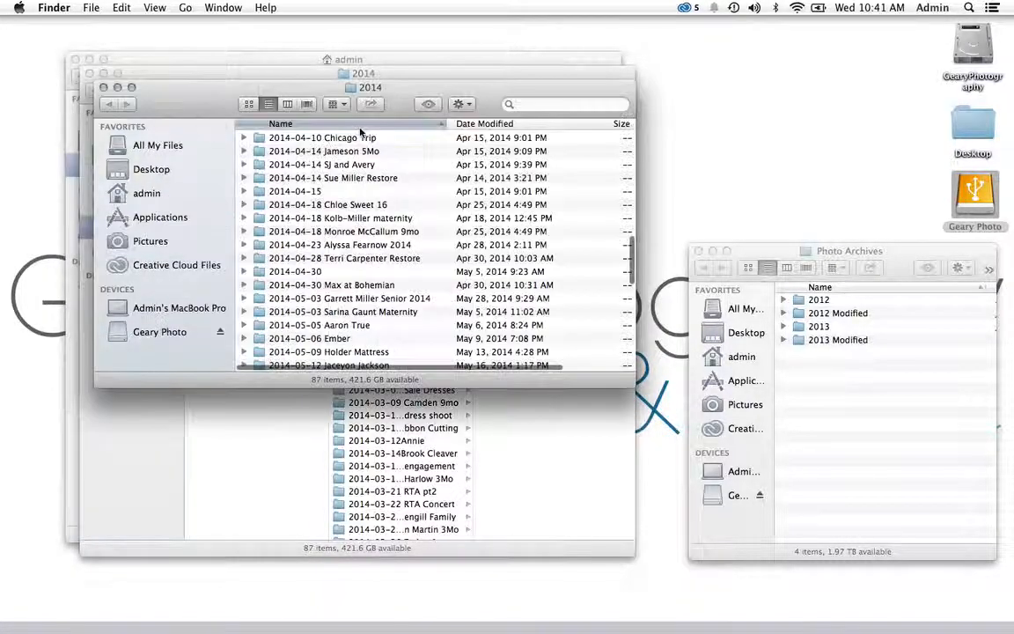
Peek inside the 2014-04-14 client shoot folder, then bring the Photo Archives window forward.
click(287, 164)
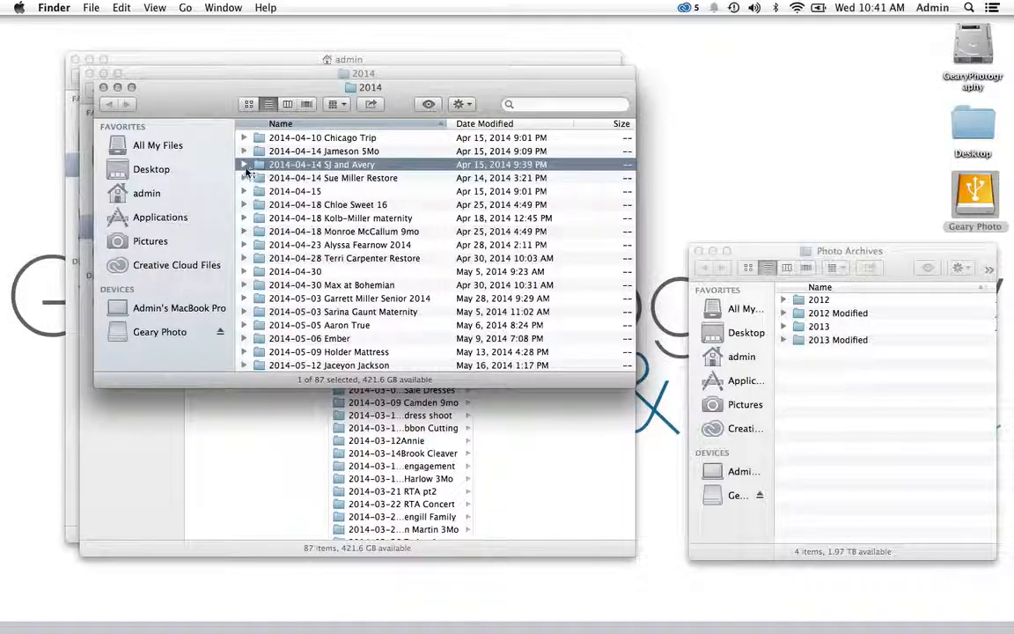
click(245, 165)
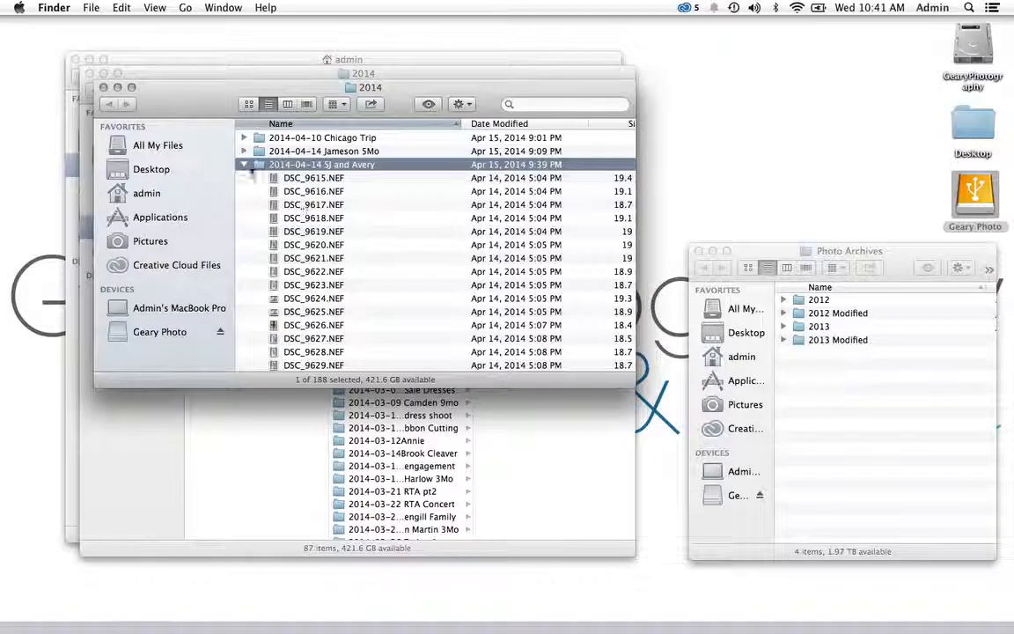
click(245, 166)
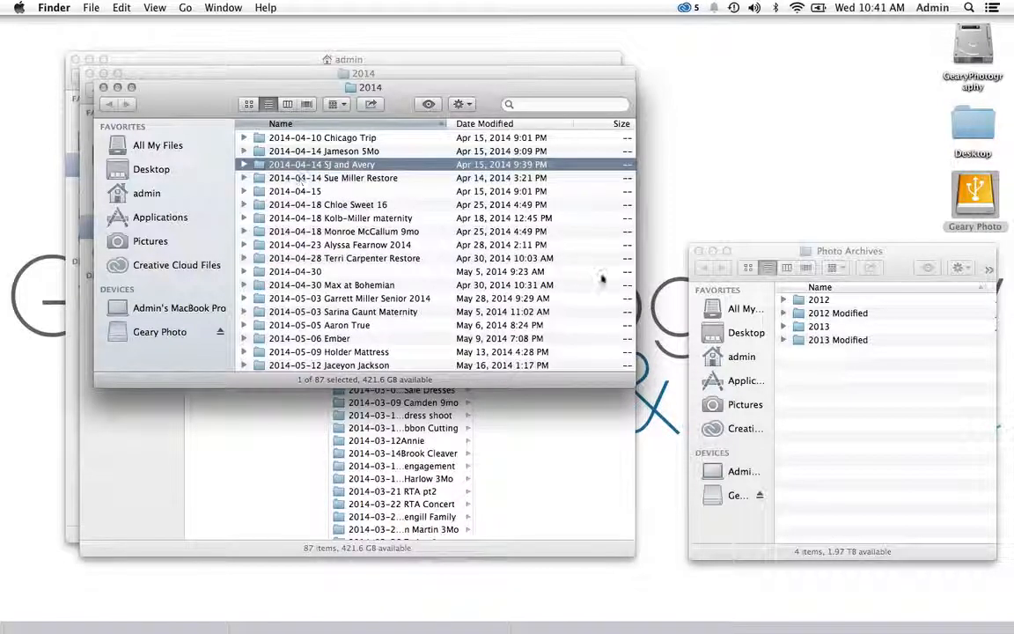
click(887, 257)
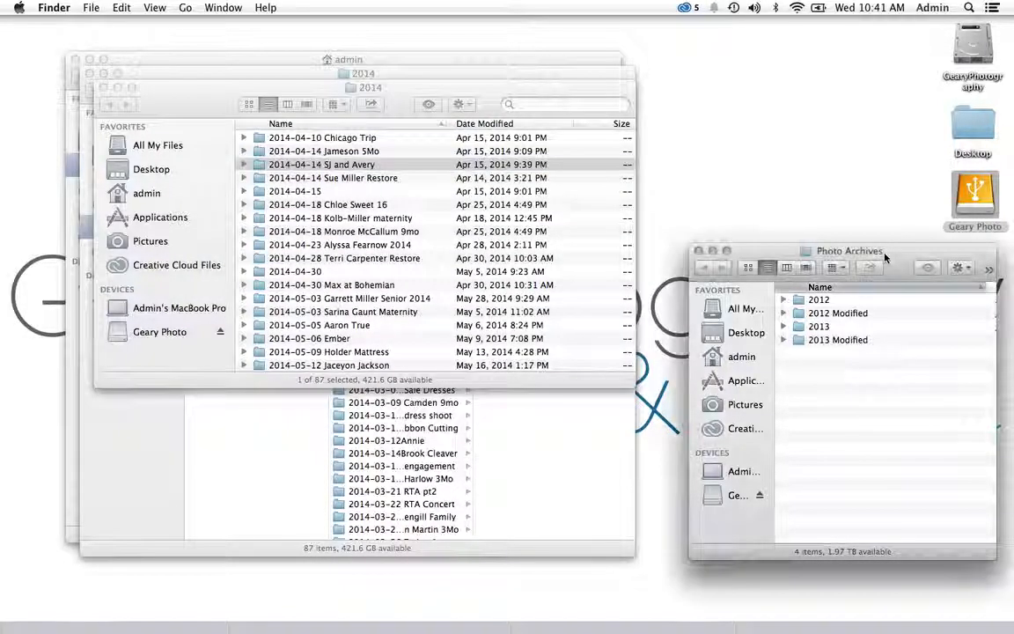
click(970, 189)
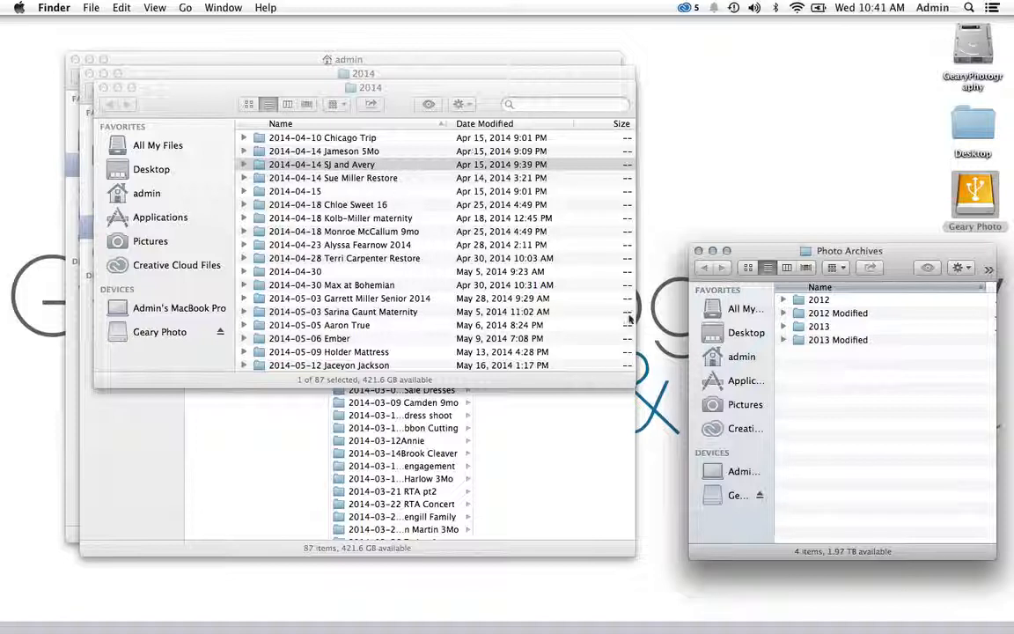
Create a new folder named 2014 on the Photo Archives drive.
right_click(817, 364)
click(857, 368)
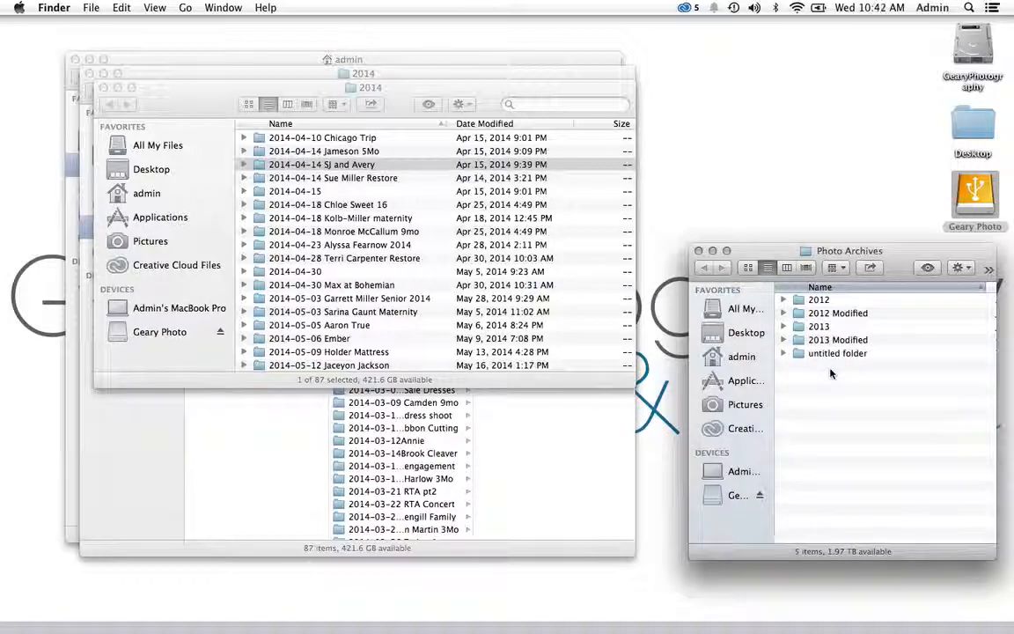
text(2014)
key(BackSpace)
key(BackSpace)
key(BackSpace)
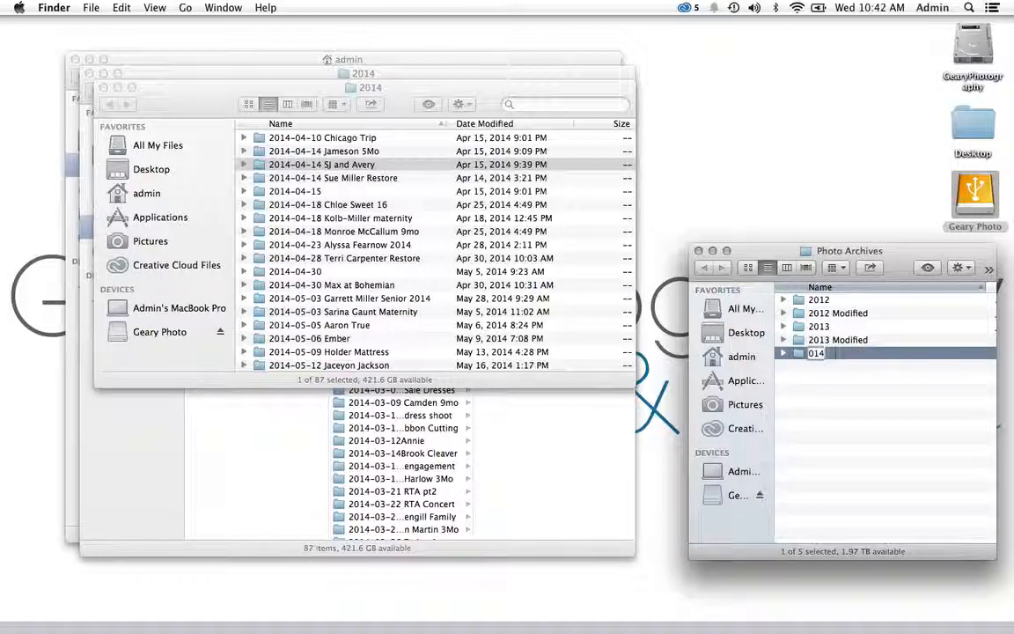
text(2014)
key(Return)
Create a second new folder named 2014 Modified on Photo Archives.
right_click(824, 388)
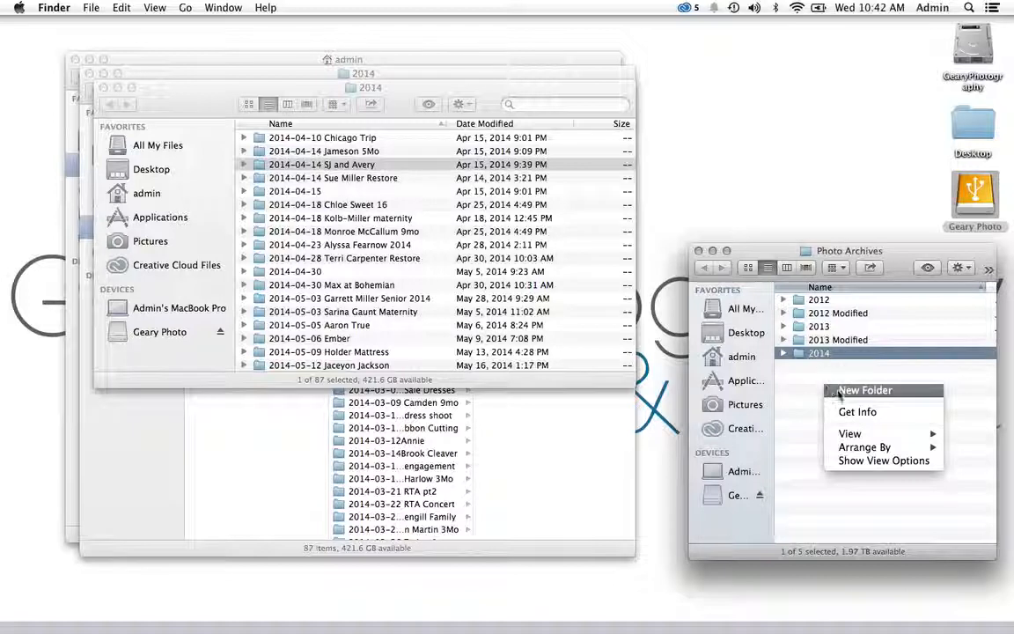
click(843, 390)
text(2014)
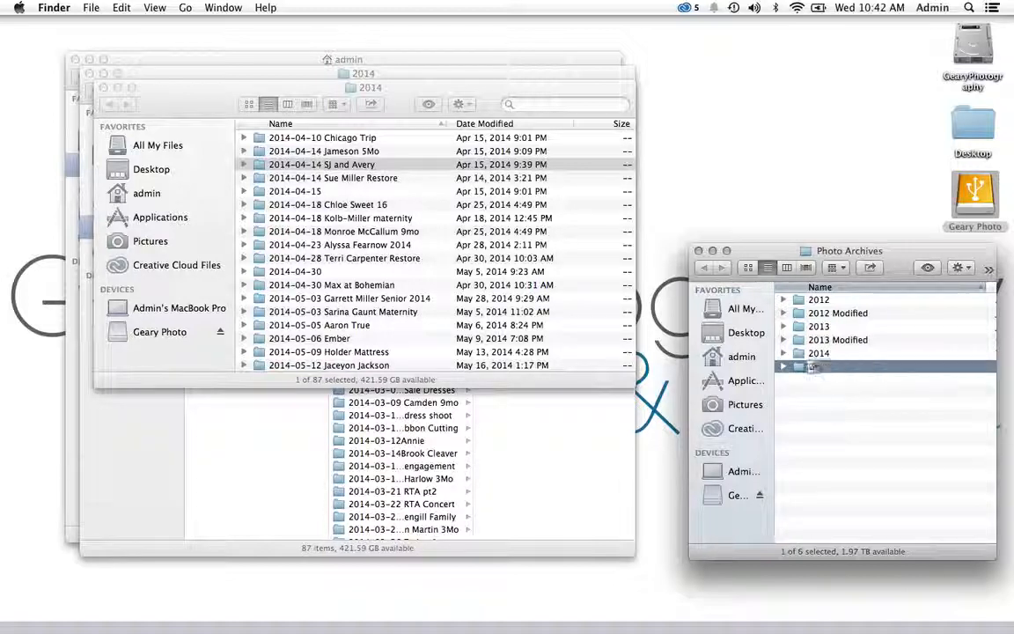
text( Modifie)
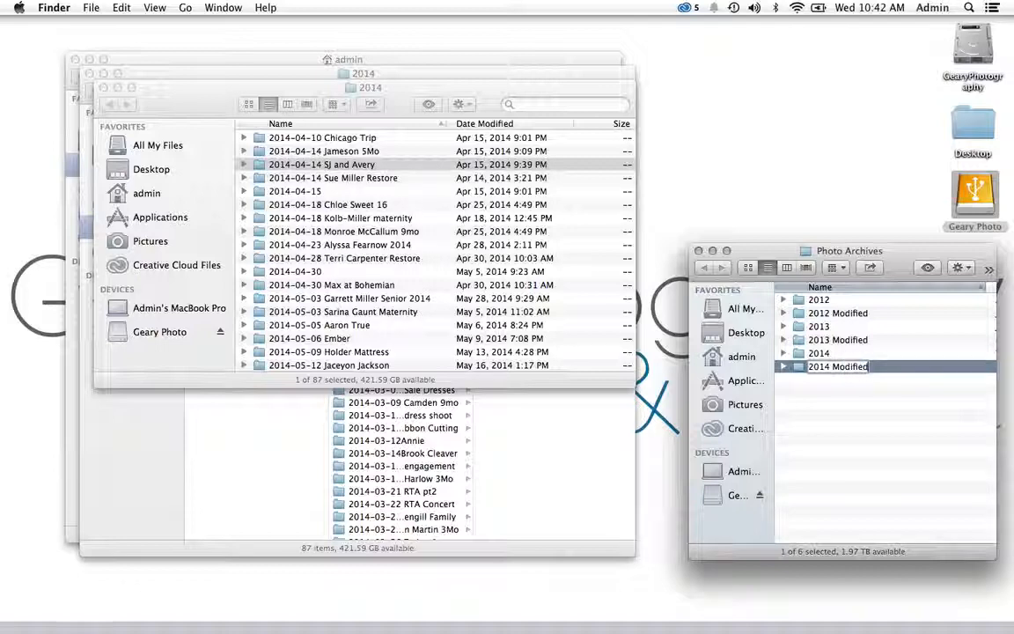
text(d)
key(Return)
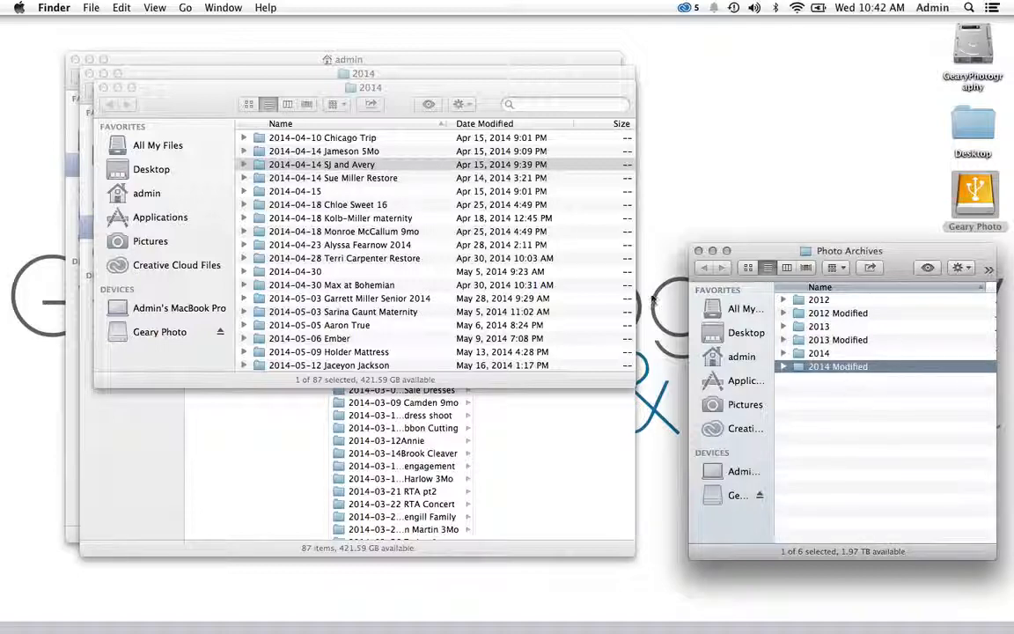
Sort the 2014 shoot folders by Date Modified, newest first, and scroll through the list.
scroll(406, 184, down, 15)
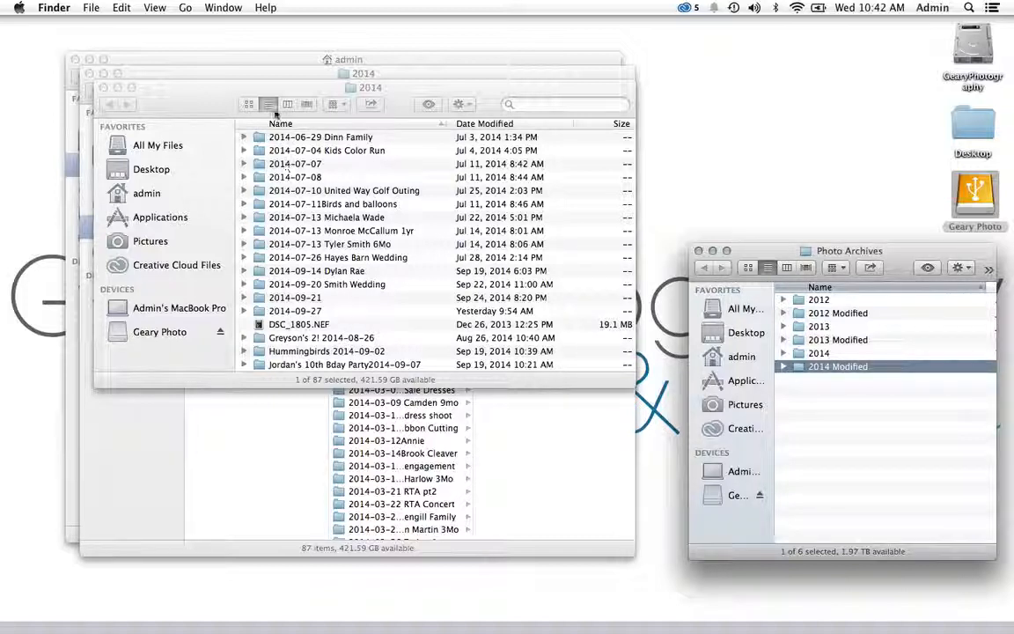
click(467, 126)
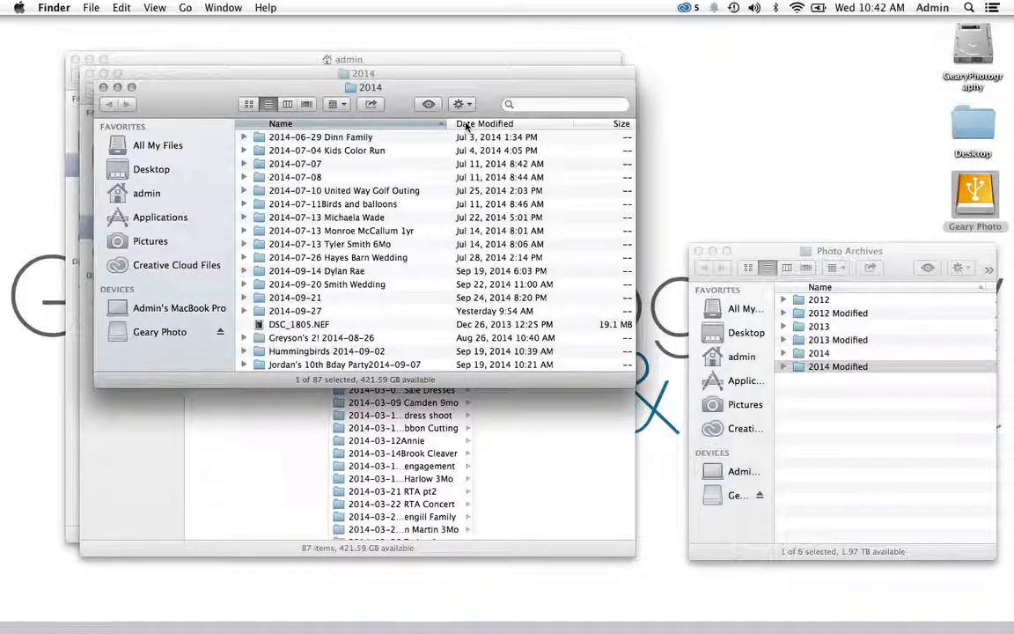
click(466, 126)
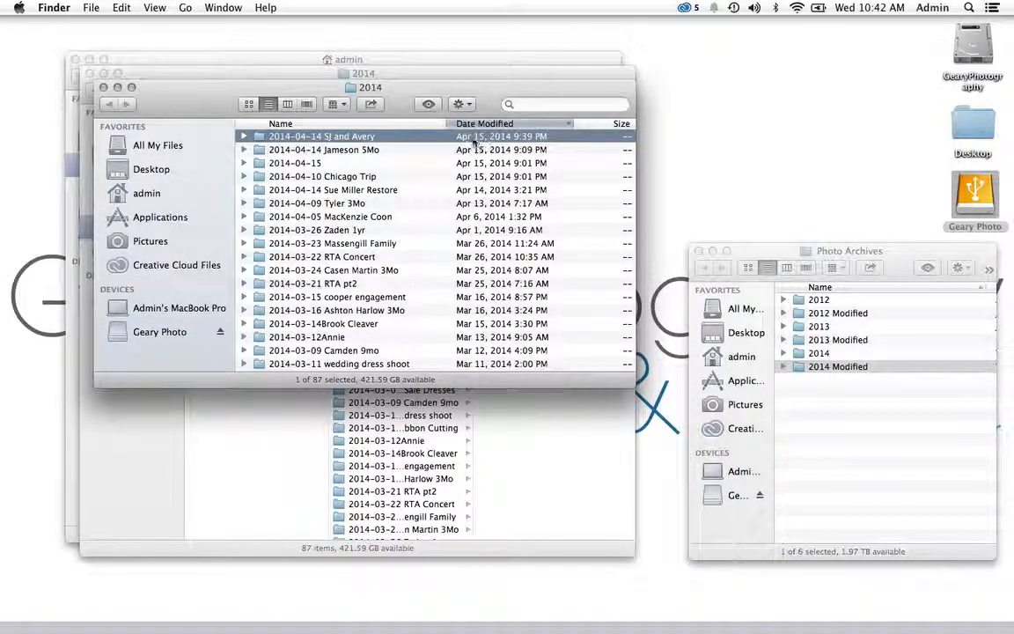
scroll(472, 139, down, 3)
scroll(473, 139, down, 10)
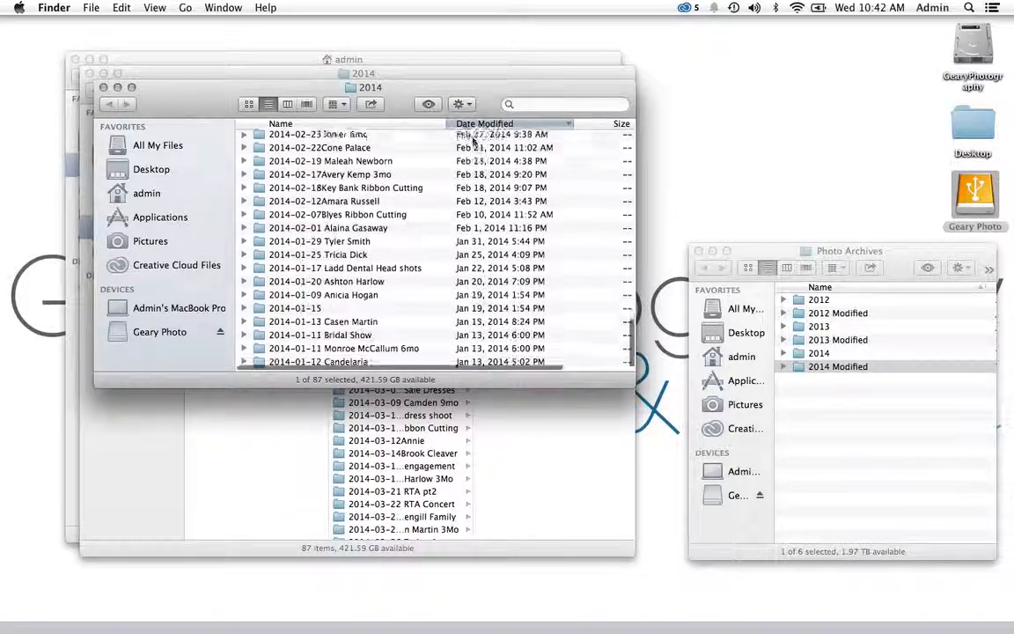
scroll(473, 139, up, 15)
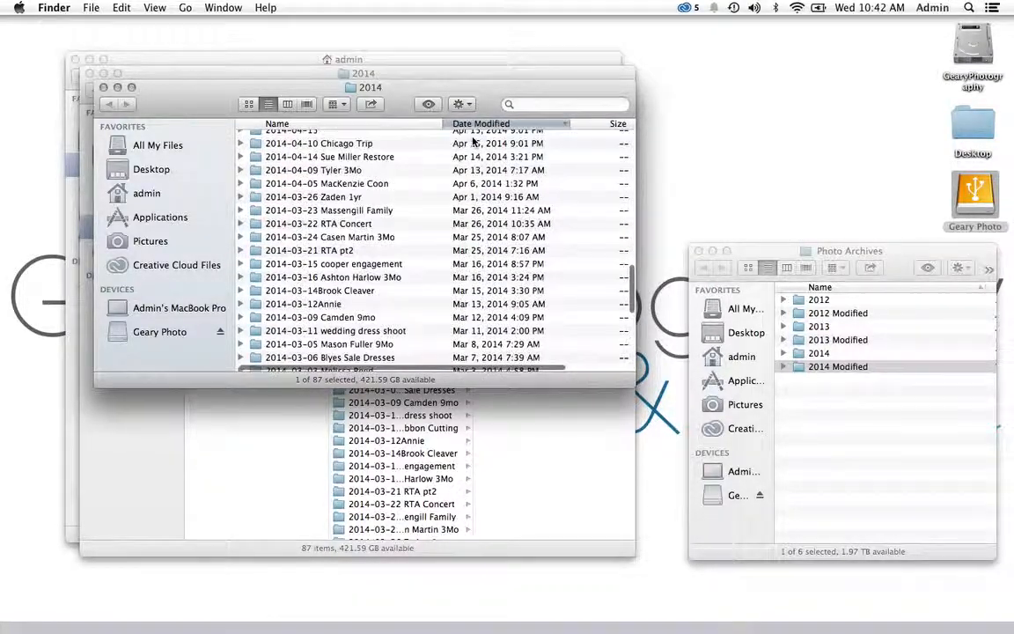
scroll(473, 139, up, 8)
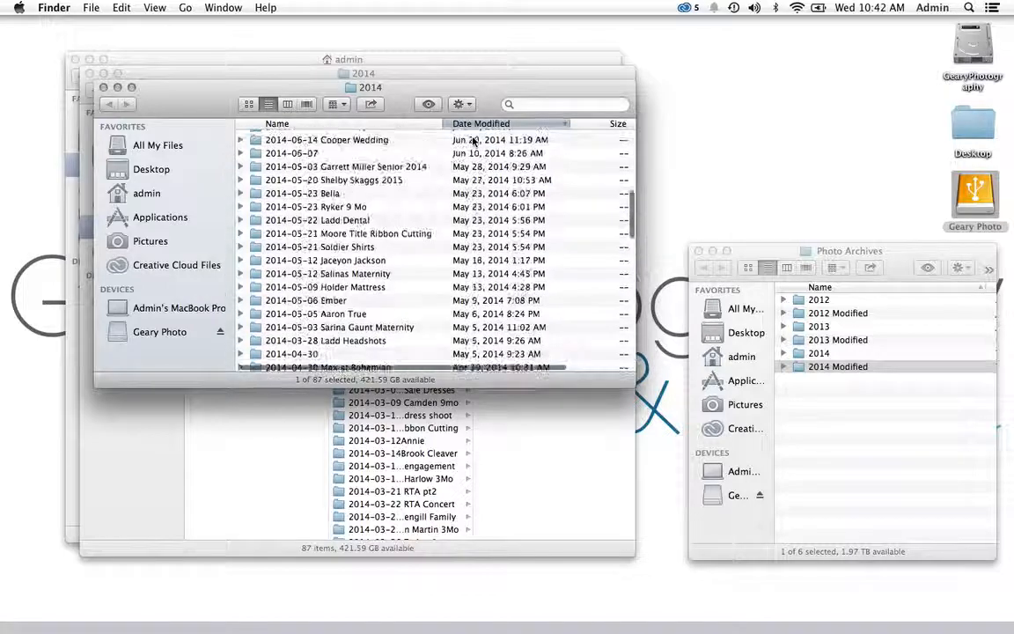
scroll(473, 139, up, 6)
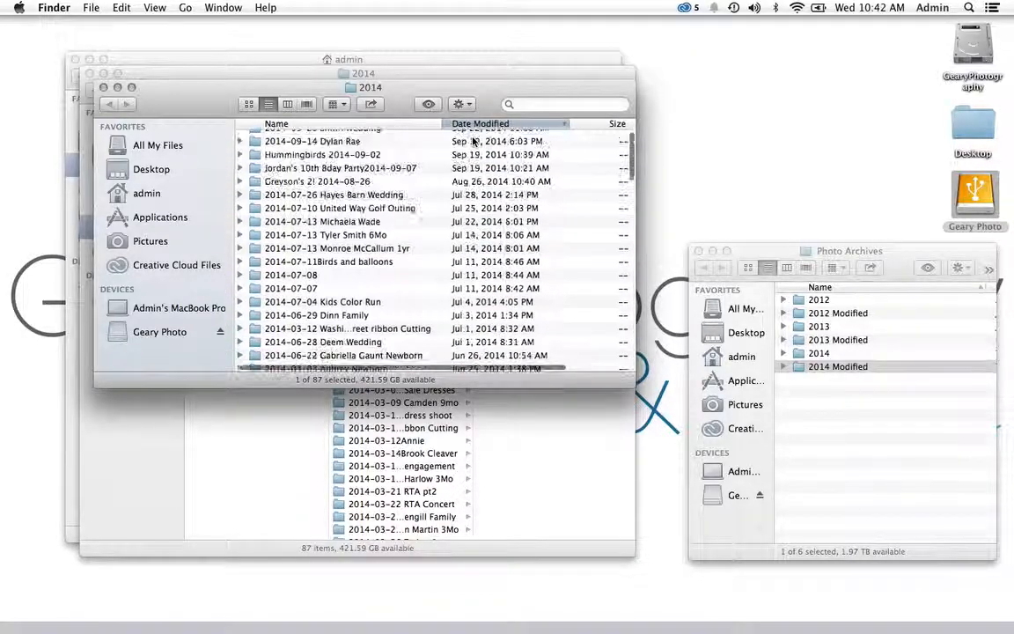
scroll(472, 139, down, 2)
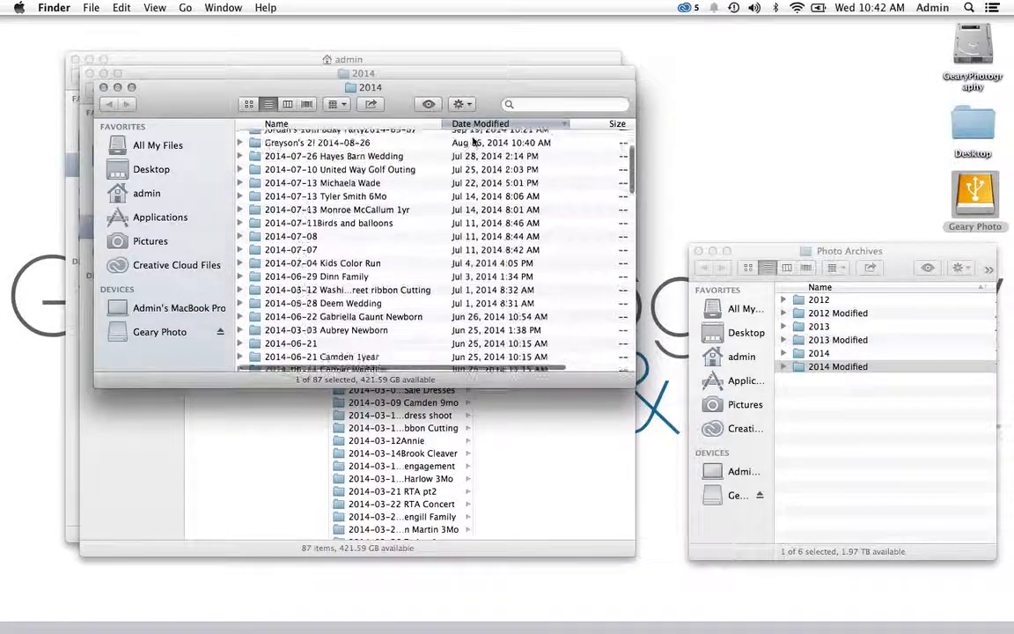
scroll(489, 299, down, 2)
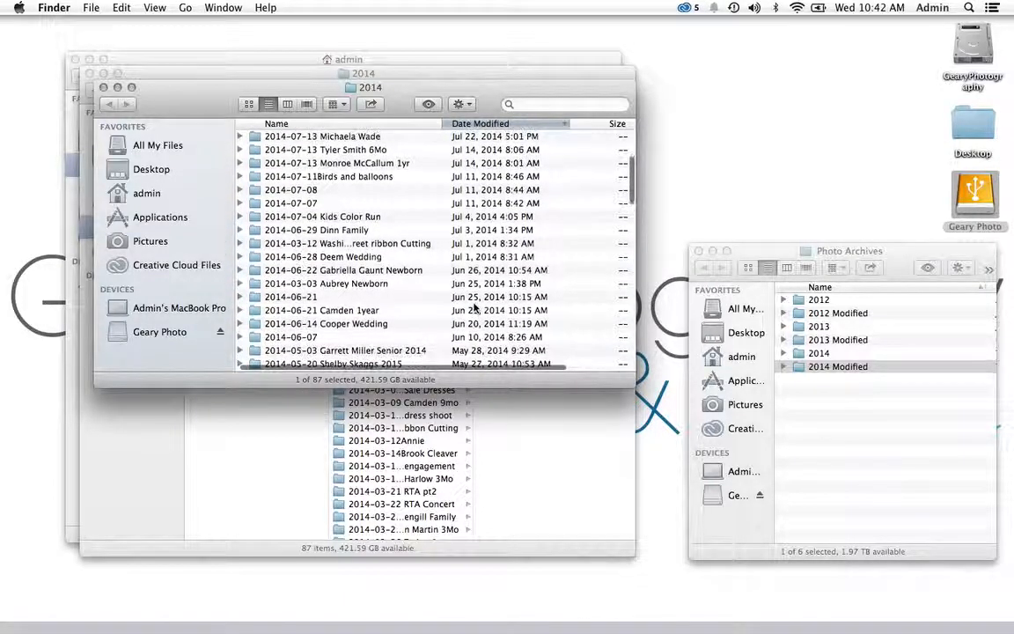
scroll(473, 307, down, 2)
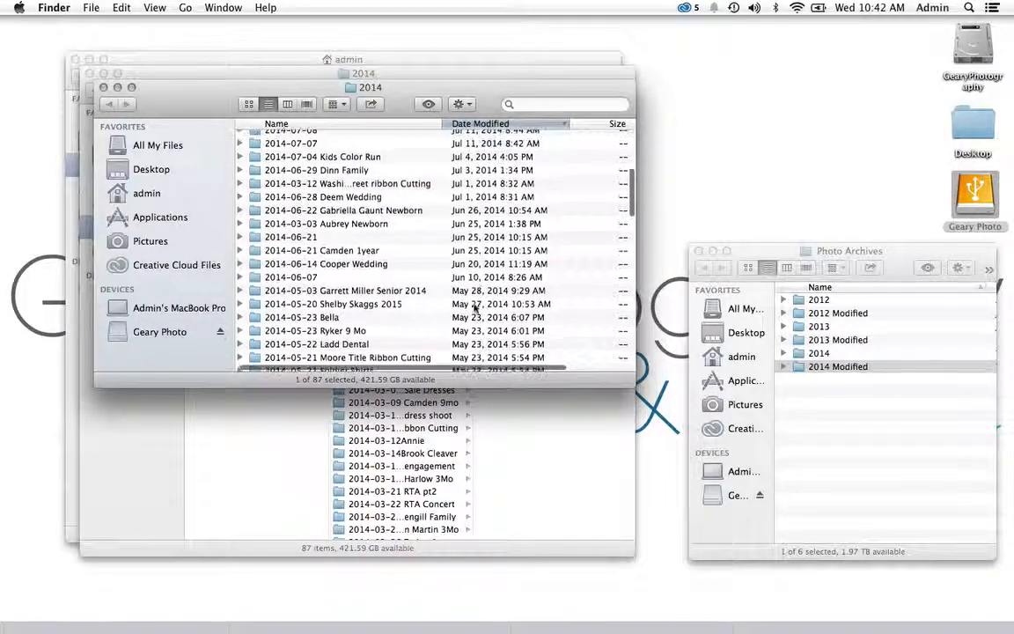
scroll(474, 307, up, 3)
scroll(474, 306, up, 3)
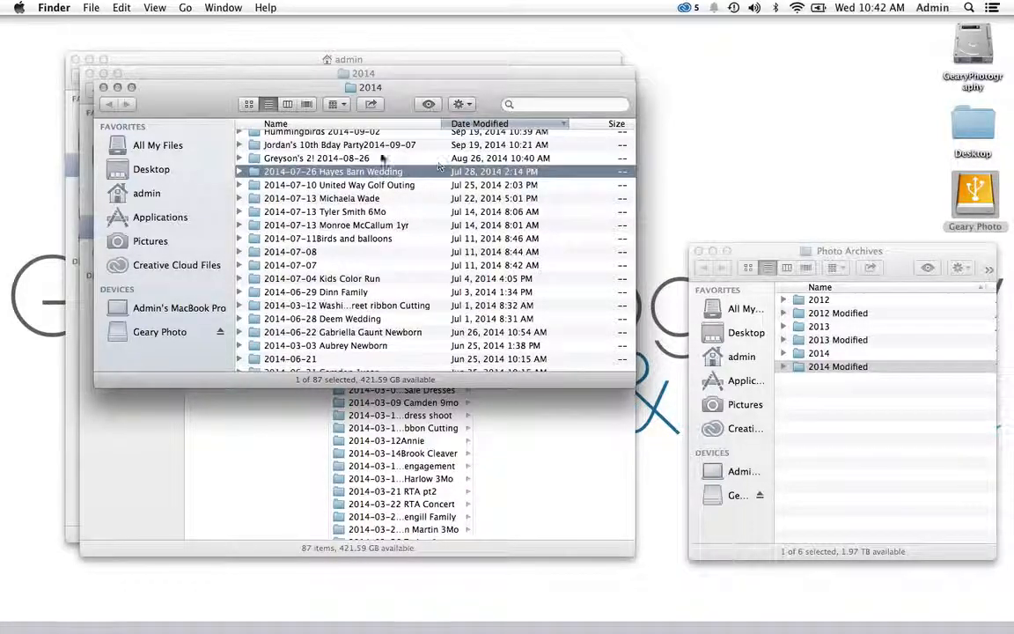
scroll(259, 173, down, 15)
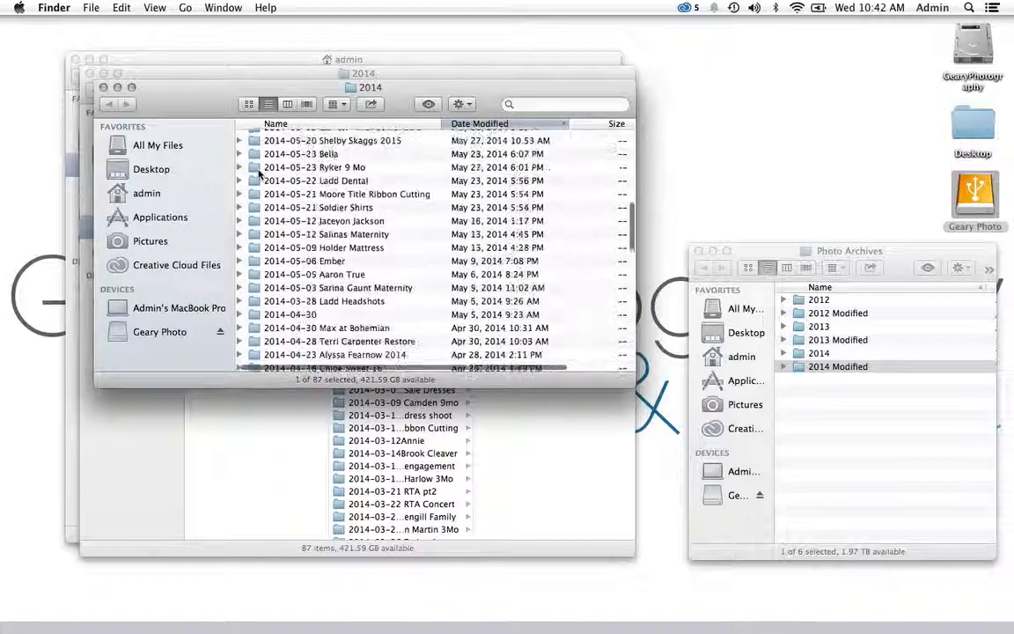
scroll(259, 173, down, 2)
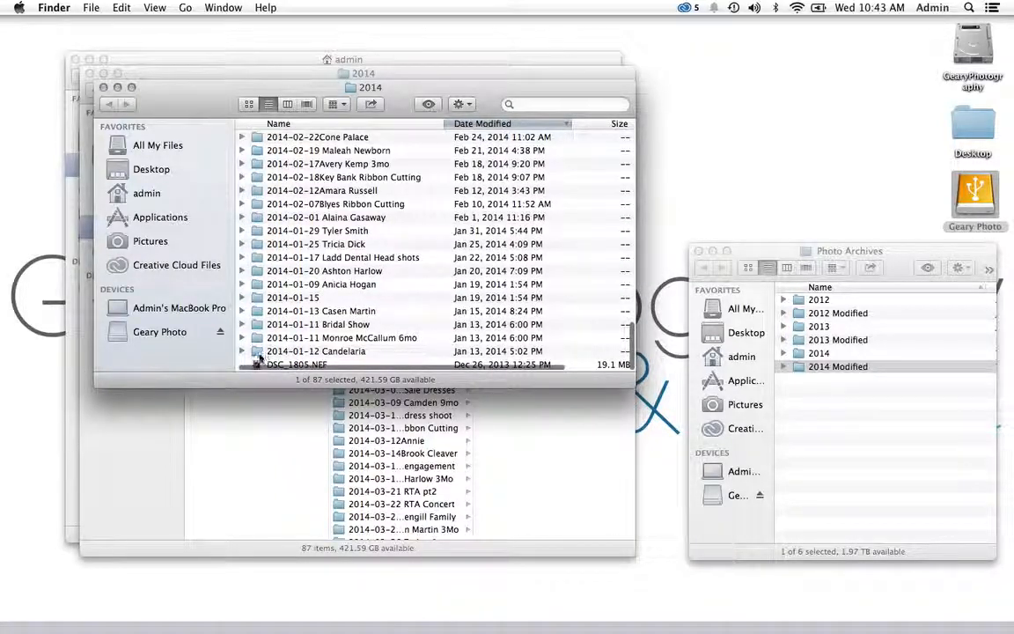
Select down to 2014-01-12 and drag the 79 shoot folders onto the archive's 2014 folder.
shift+click(260, 352)
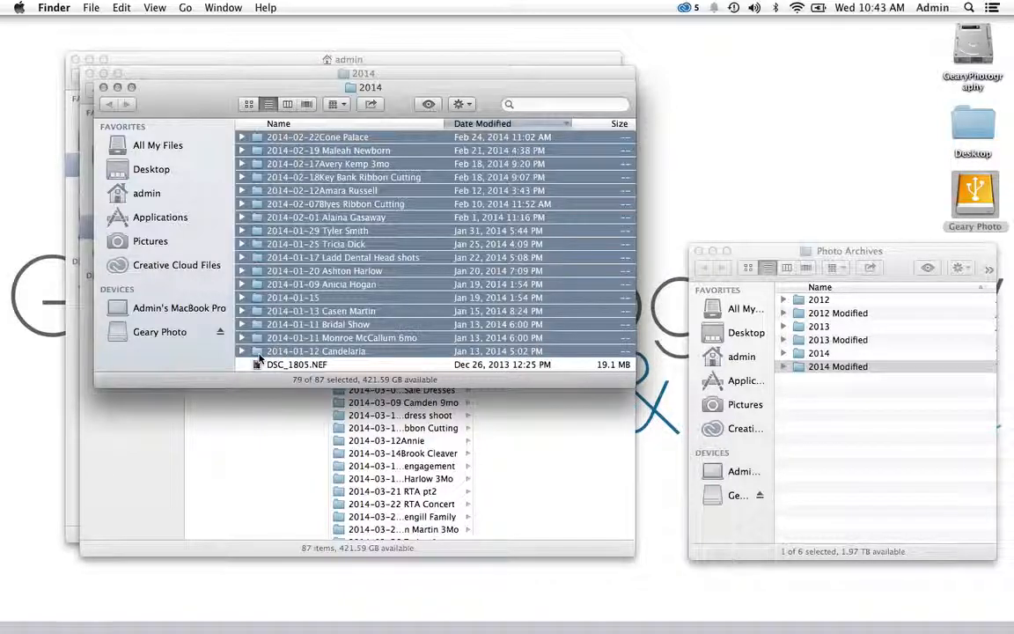
click(256, 353)
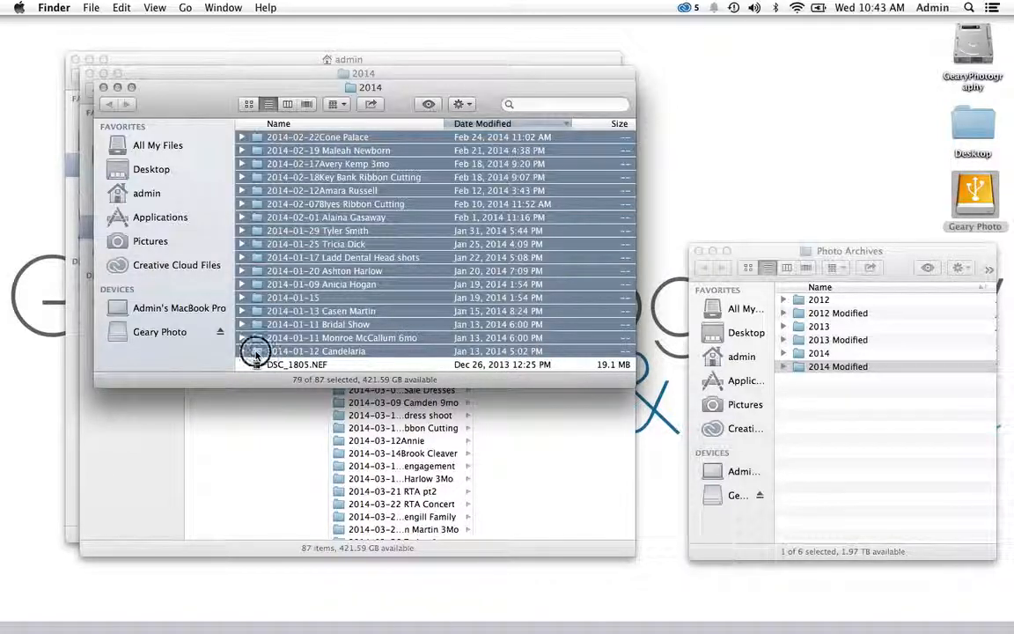
drag(256, 353, 801, 356)
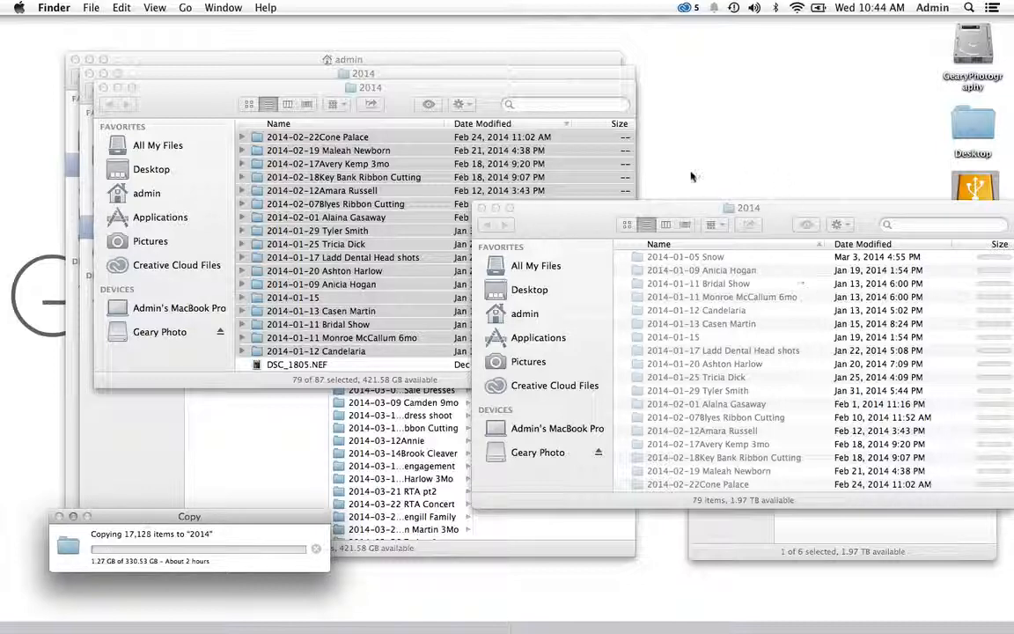
click(502, 97)
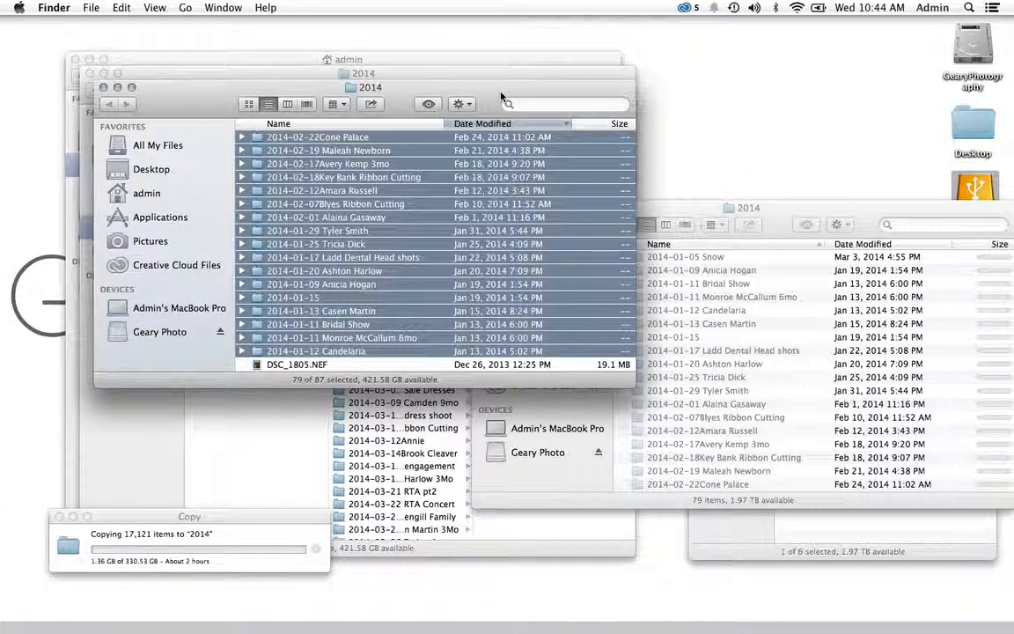
Close the old Finder windows and open the Photos folder on the GearyPhotography drive.
click(103, 88)
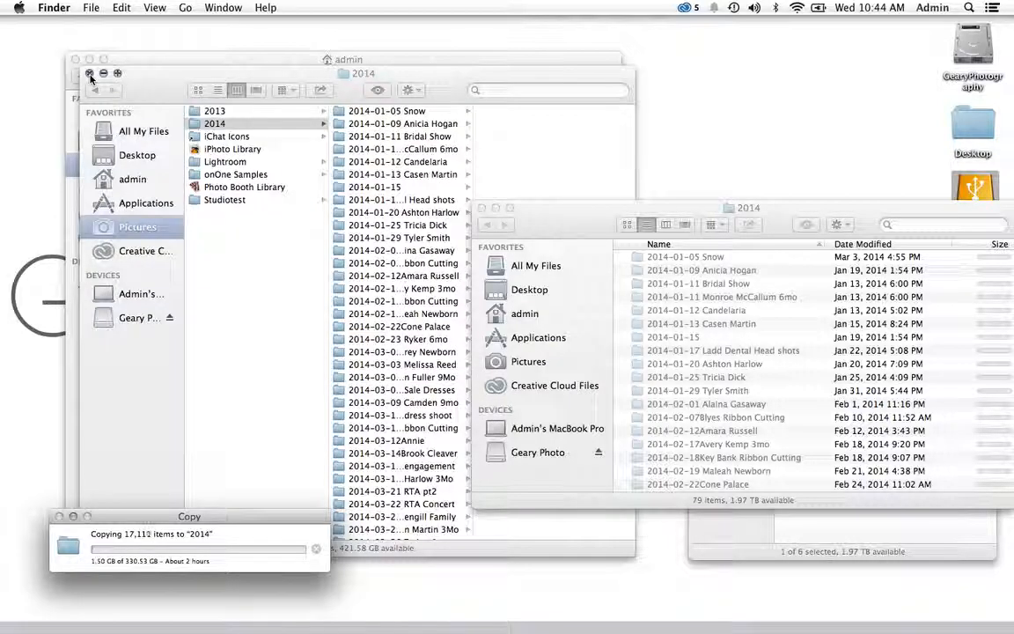
click(89, 73)
click(76, 59)
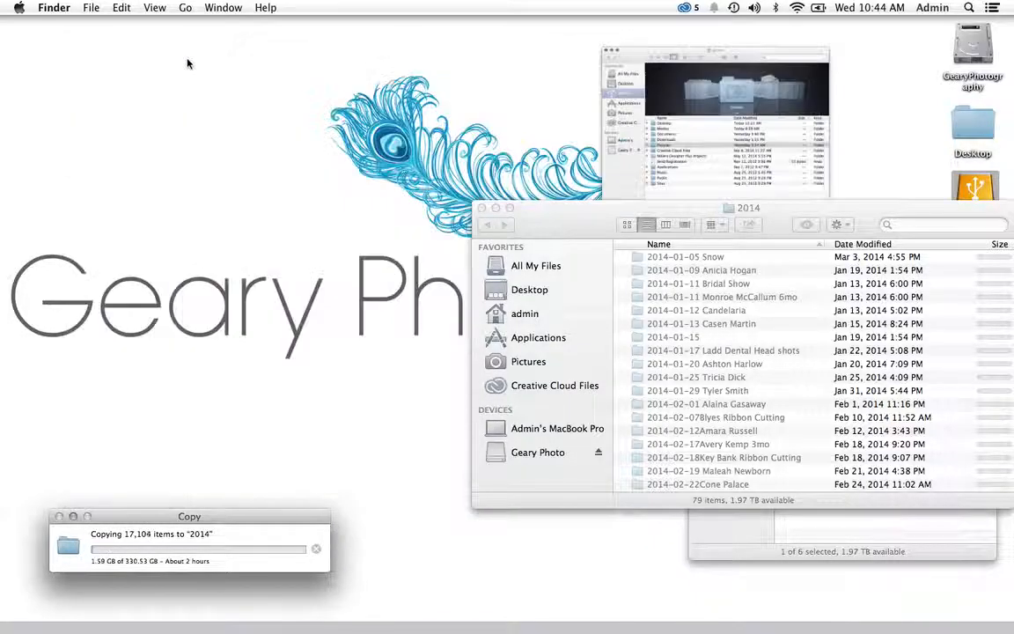
click(973, 52)
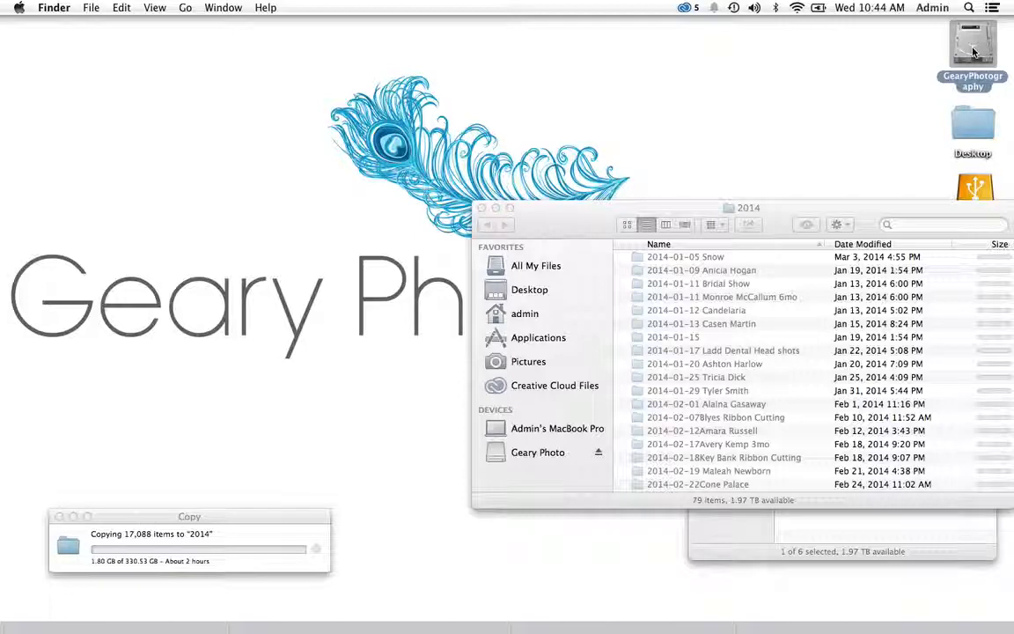
double_click(972, 53)
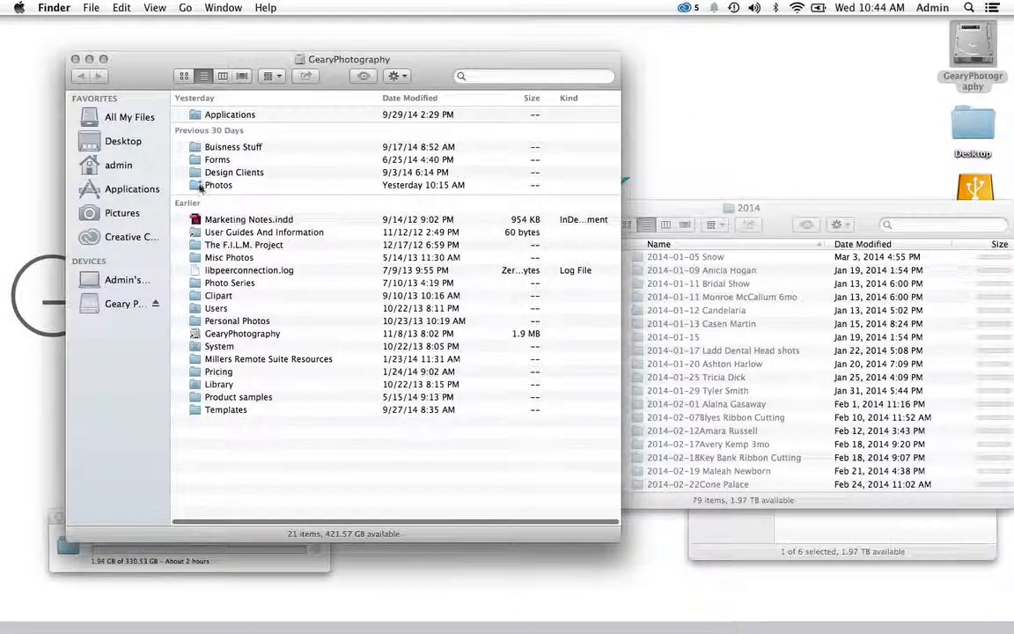
double_click(201, 186)
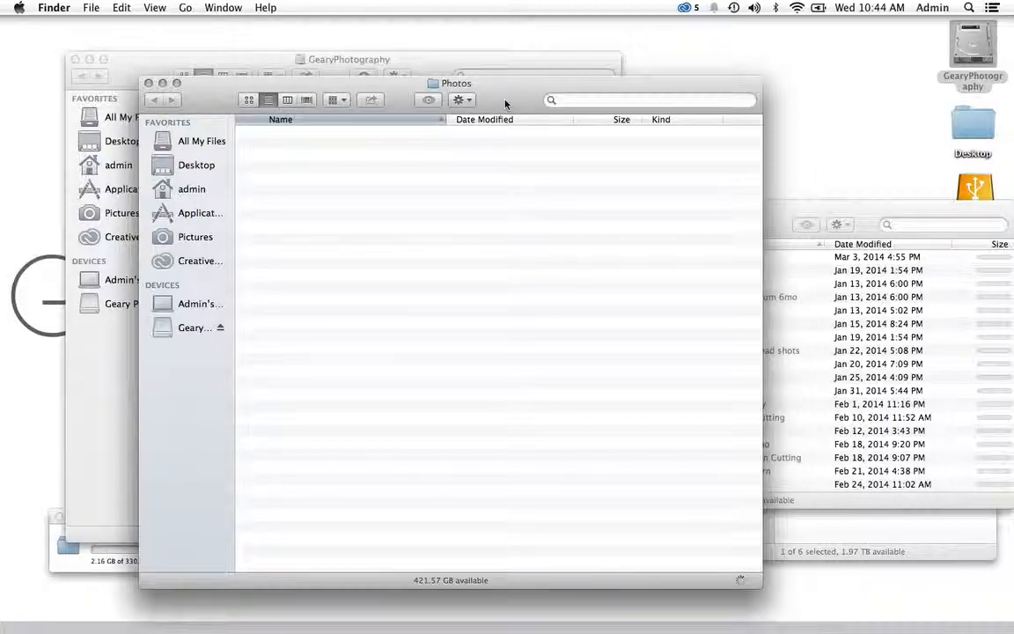
drag(506, 100, 390, 51)
Sort Photos by date modified, newest first, and select from the late-July 2014 folder down to Freelensing.
click(651, 207)
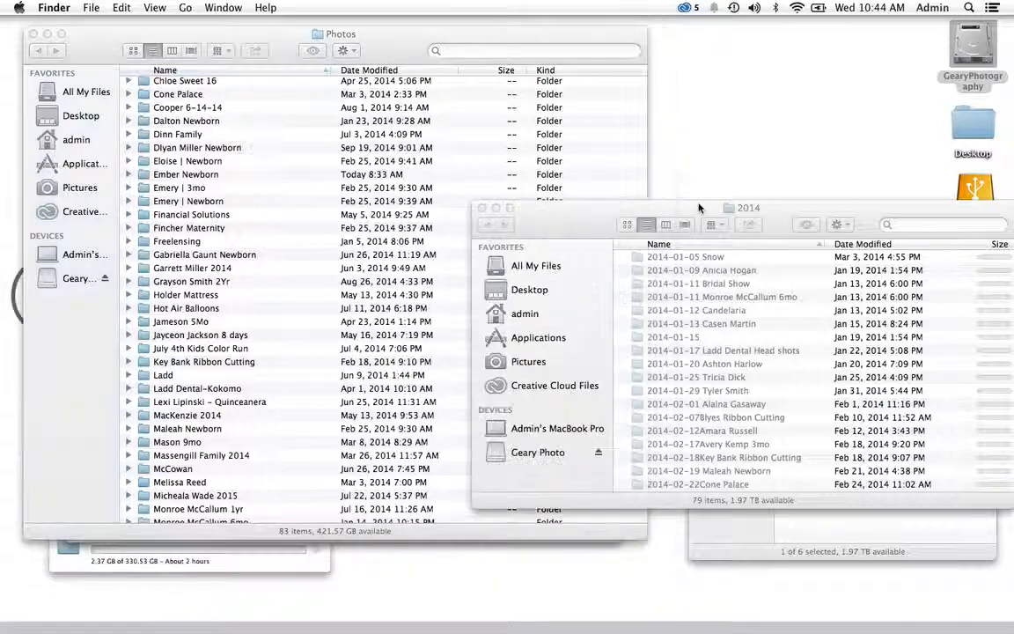
click(495, 208)
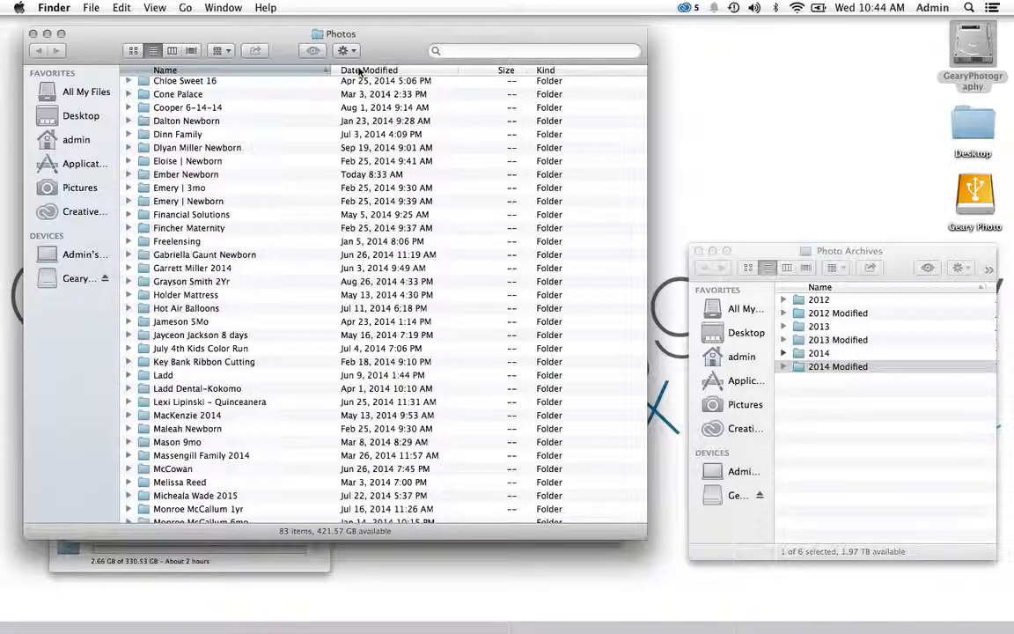
click(357, 71)
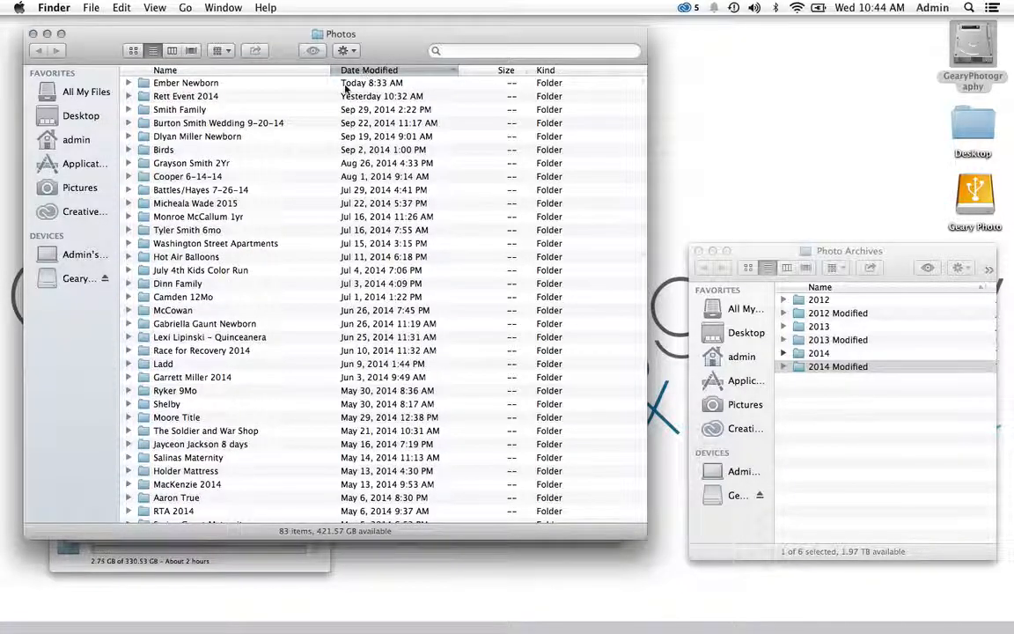
scroll(336, 126, up, 1)
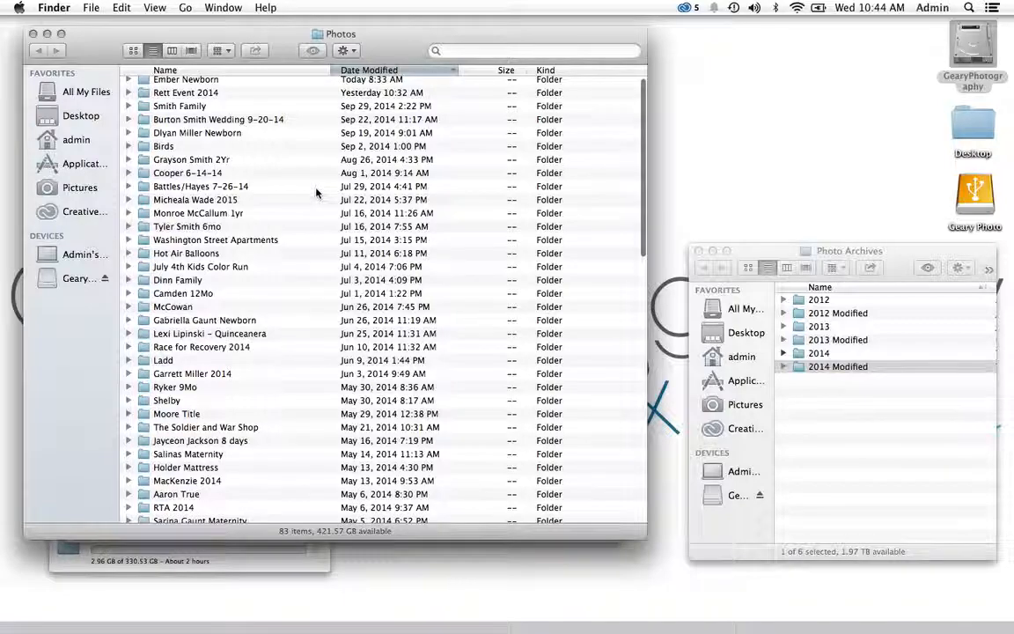
click(248, 191)
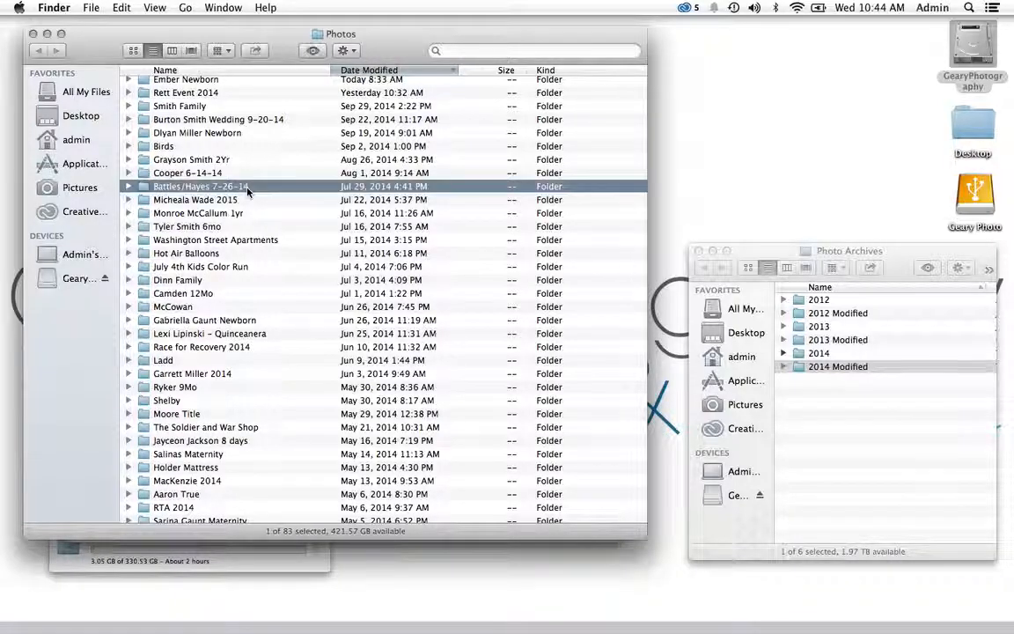
scroll(248, 191, down, 5)
scroll(249, 191, down, 10)
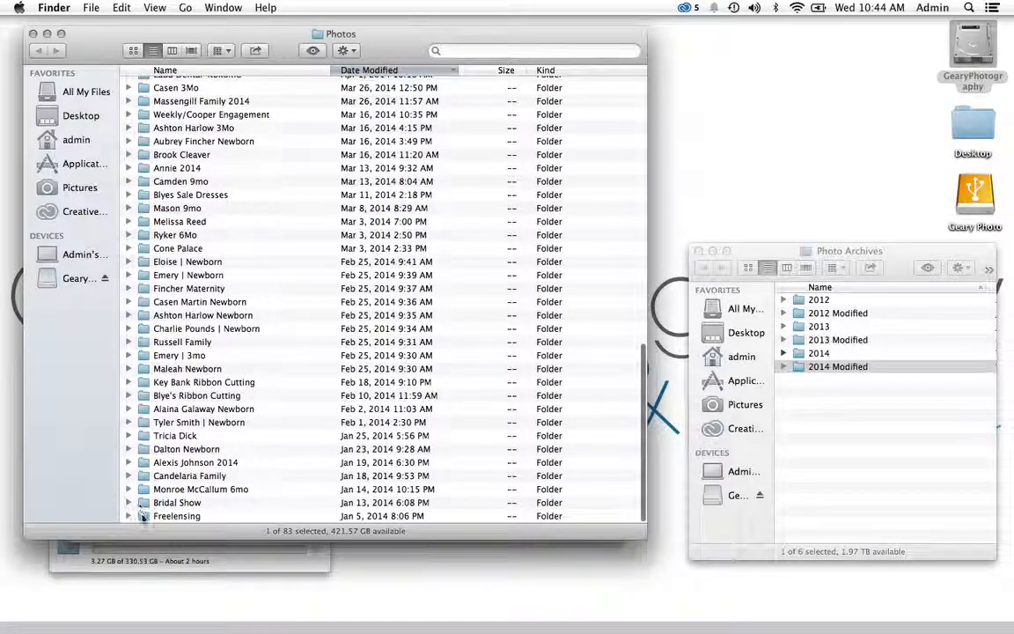
shift+click(143, 516)
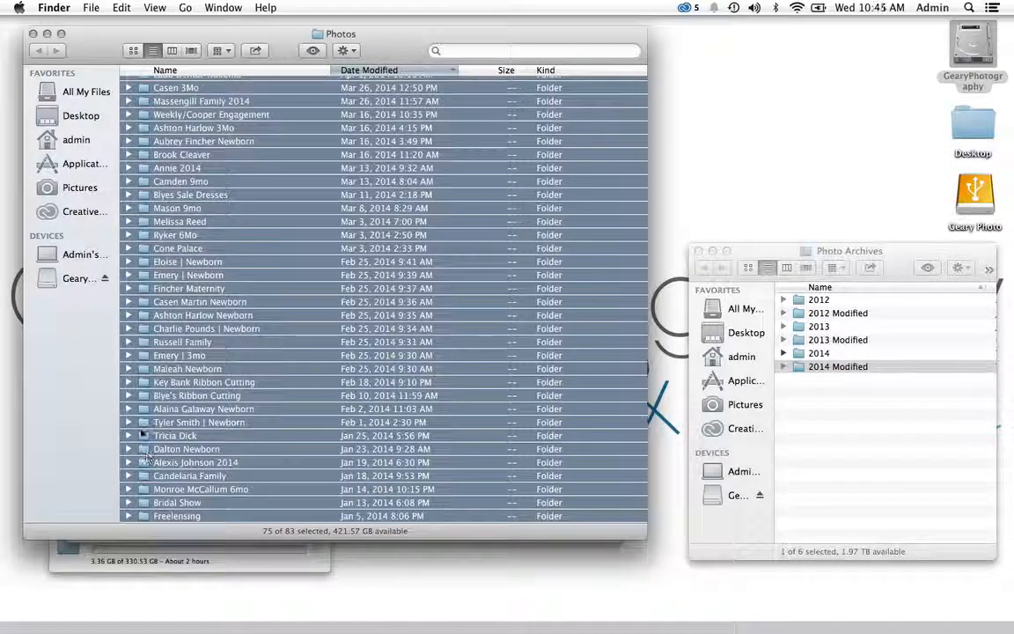
Copy the 75 selected folders into 2014 Modified, minimize that window, and switch to Lightroom.
drag(130, 385, 709, 338)
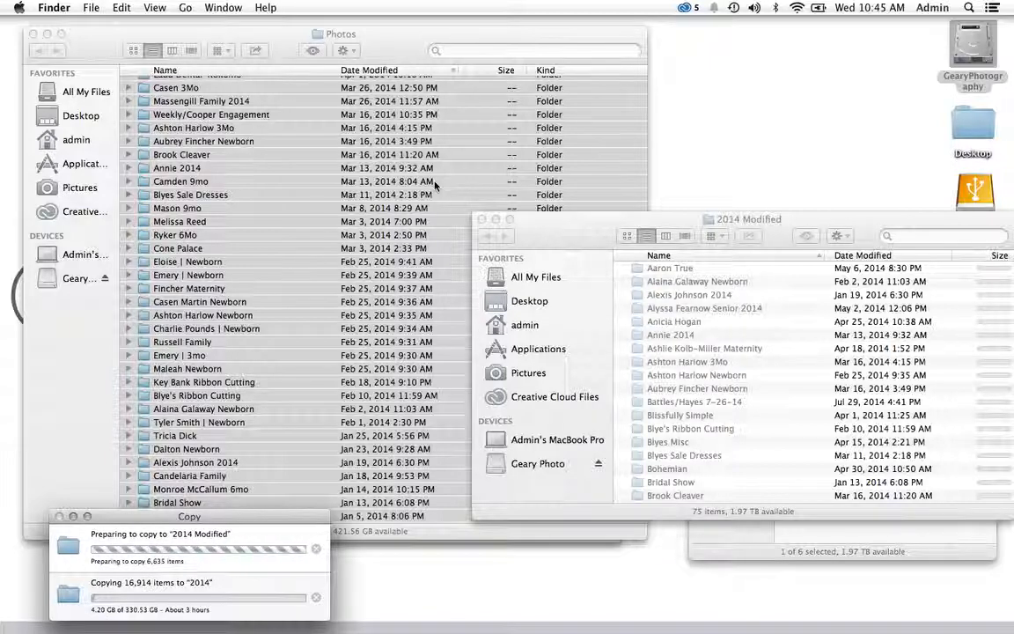
click(497, 220)
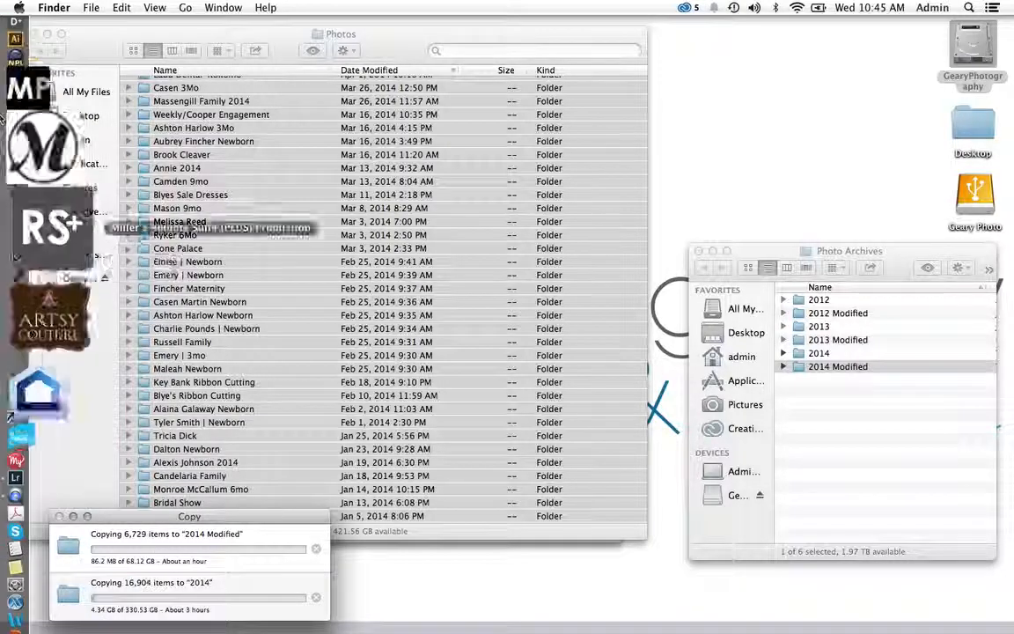
click(44, 343)
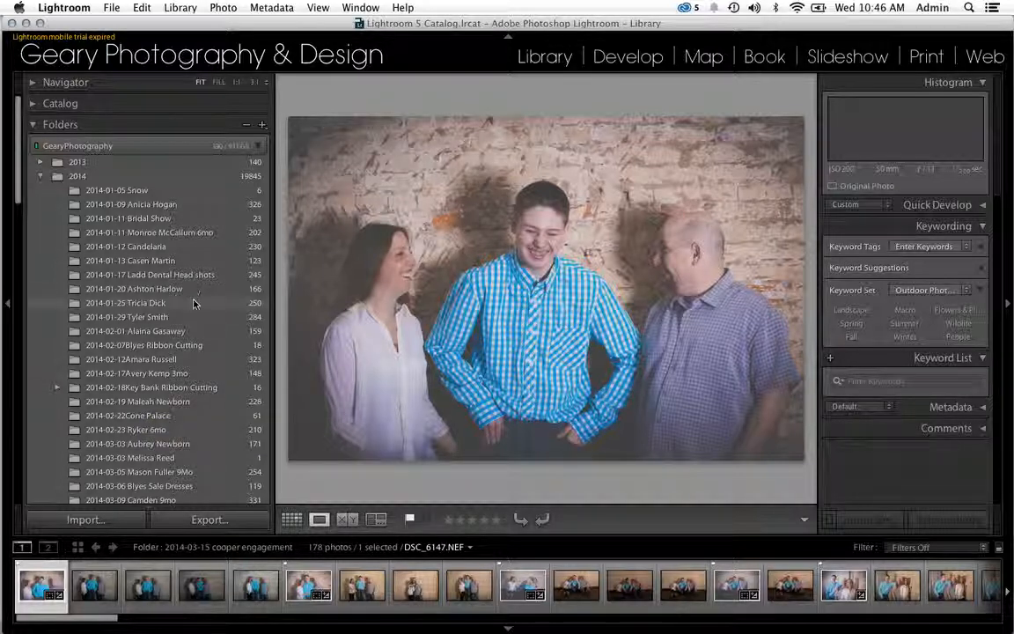
Browse the 2014-01-12 and 2014-01-05 Snow folders, then show all 19845 photos of 2014.
right_click(170, 340)
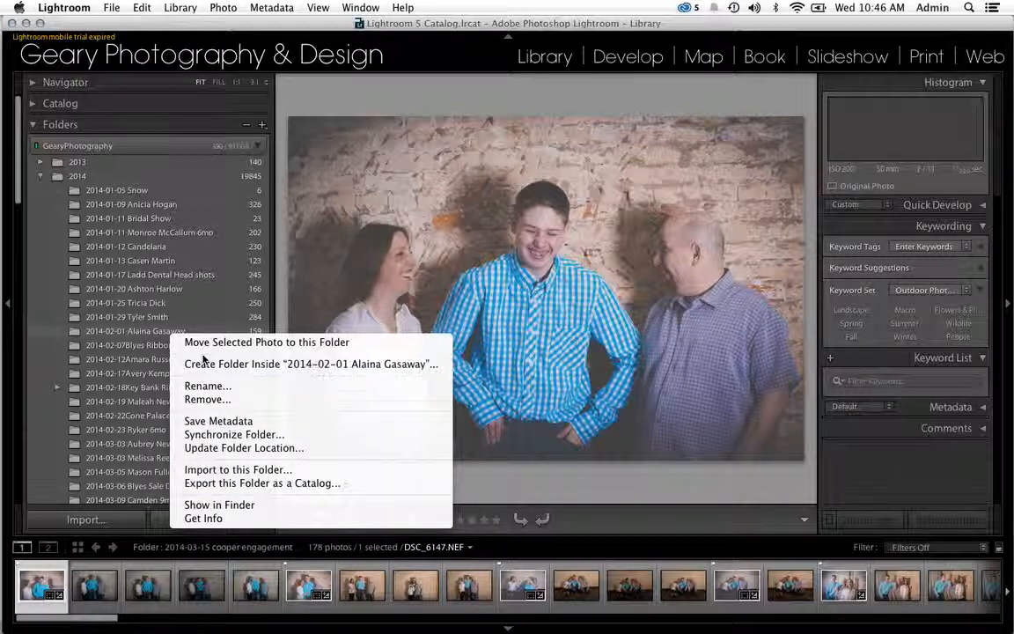
click(161, 333)
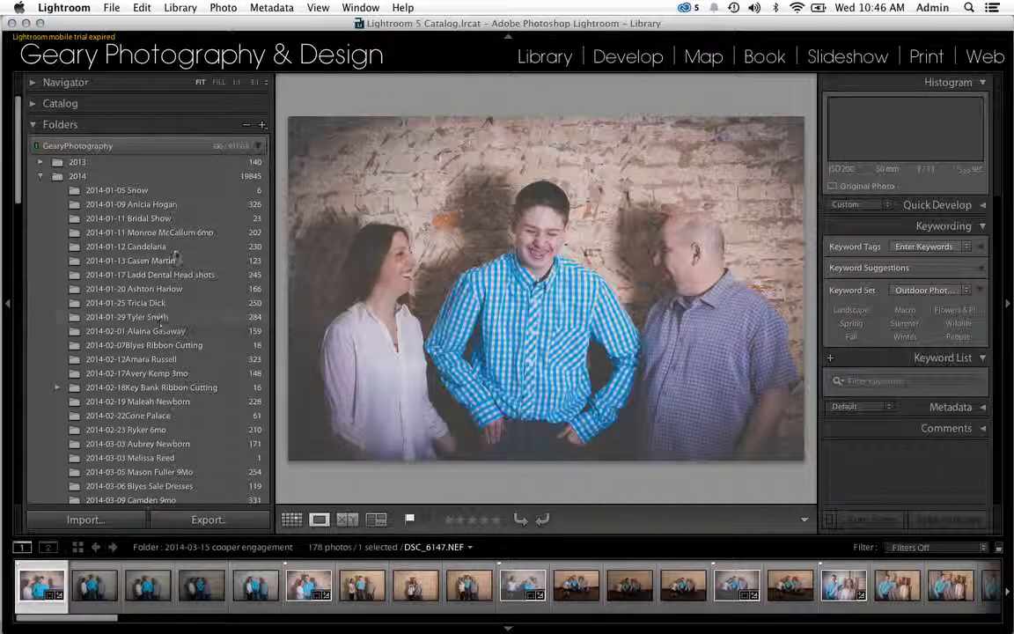
scroll(161, 325, down, 10)
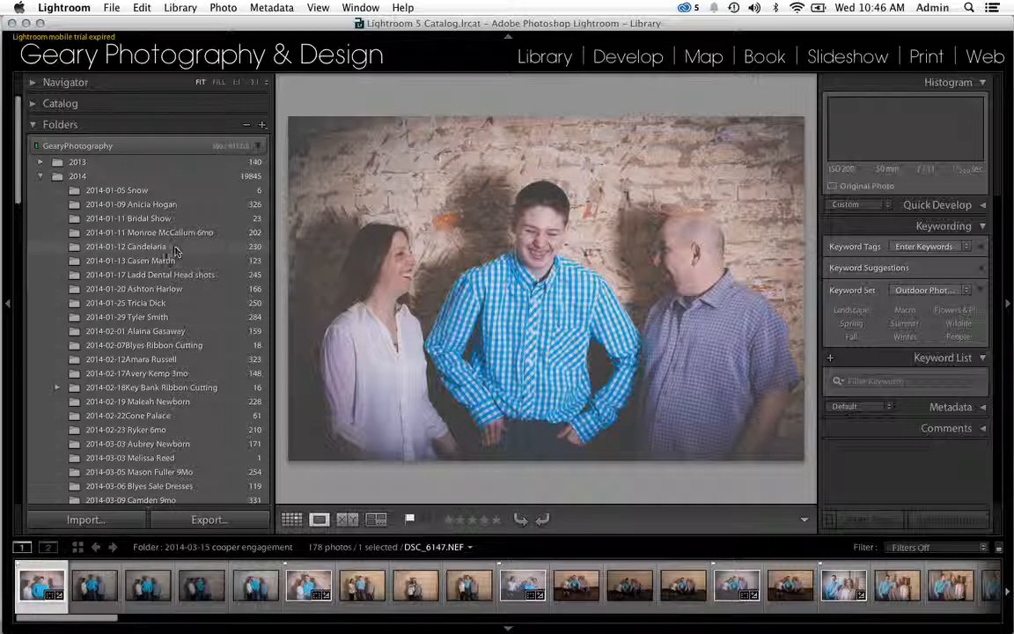
click(165, 251)
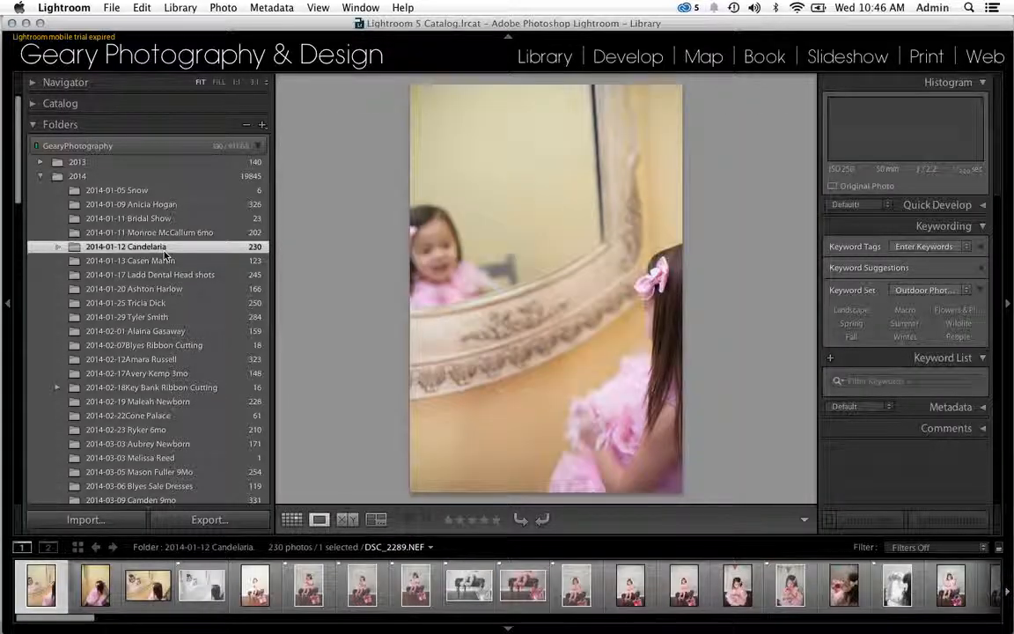
click(139, 190)
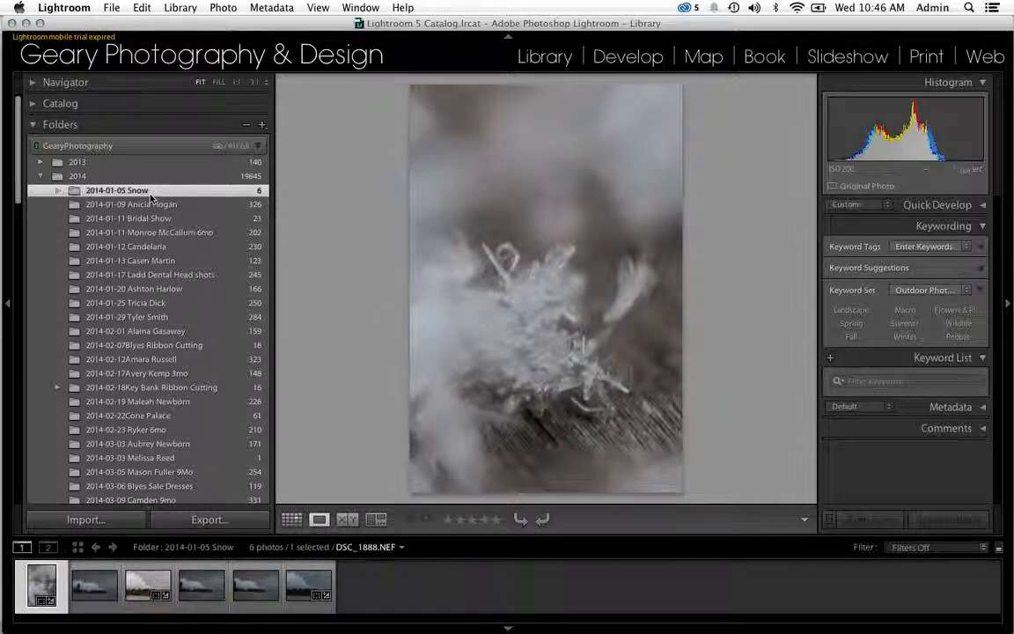
click(40, 176)
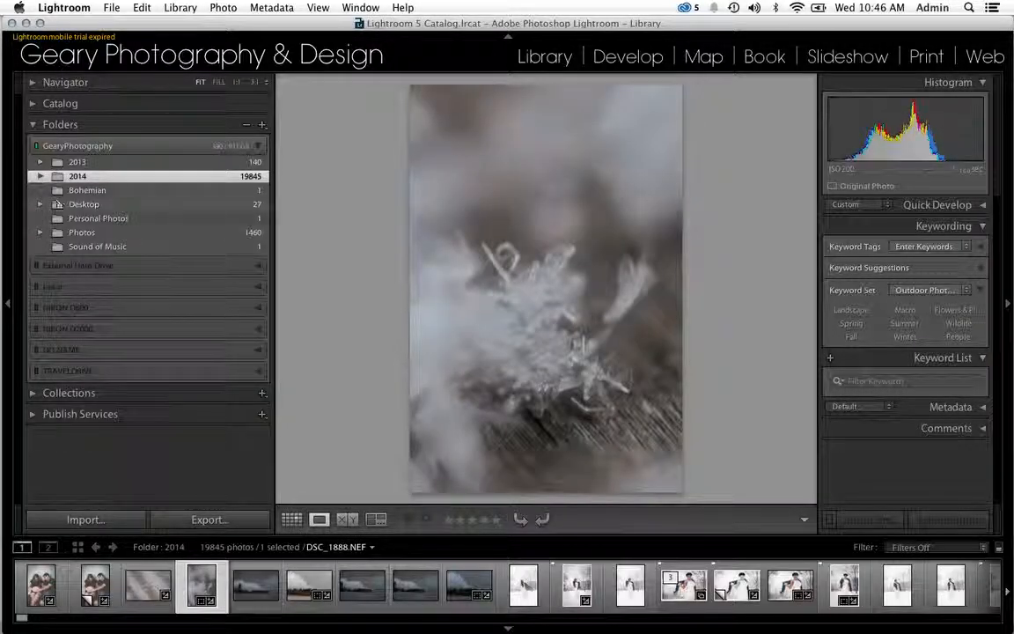
click(40, 177)
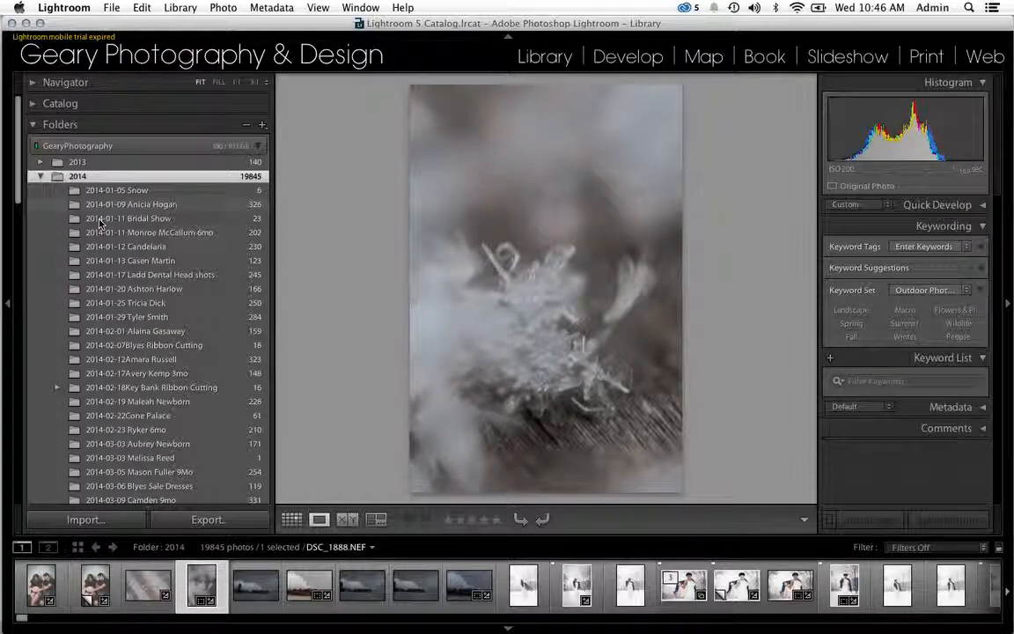